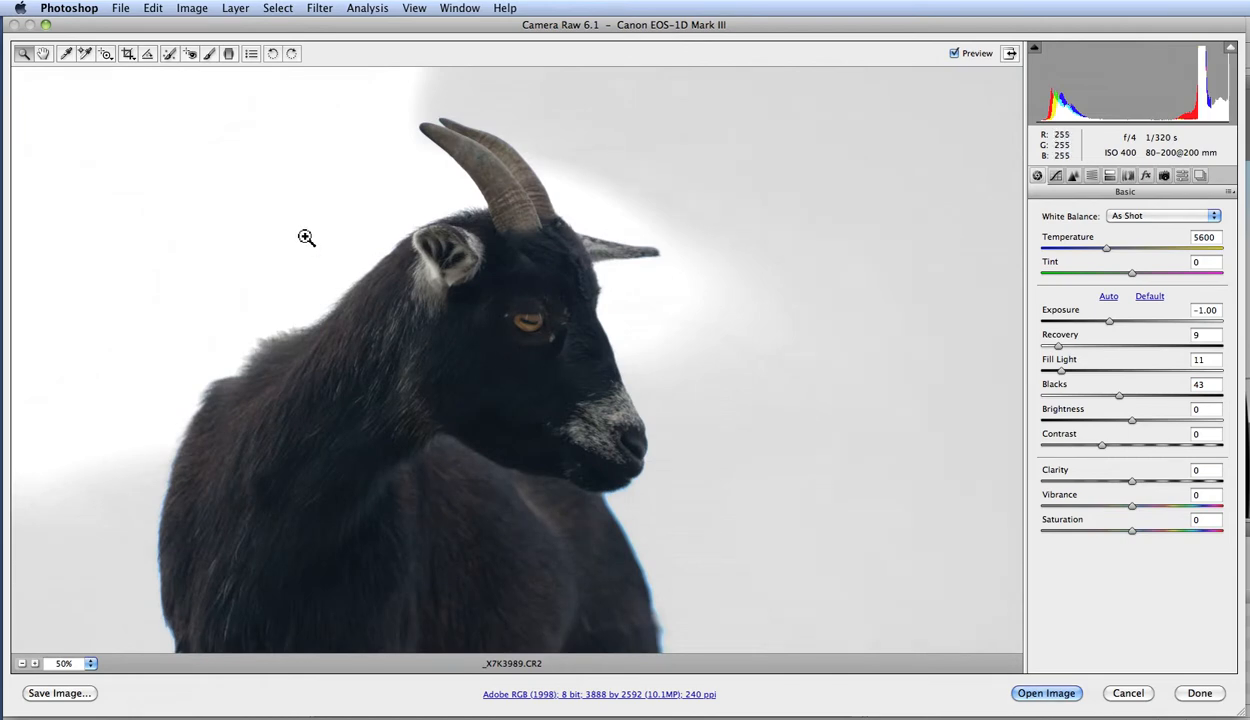
# Set the white balance by sampling the light fur at the base of the goat's ear.
pyautogui.click(43, 53)
pyautogui.moveTo(521, 407); pyautogui.dragTo(483, 326)
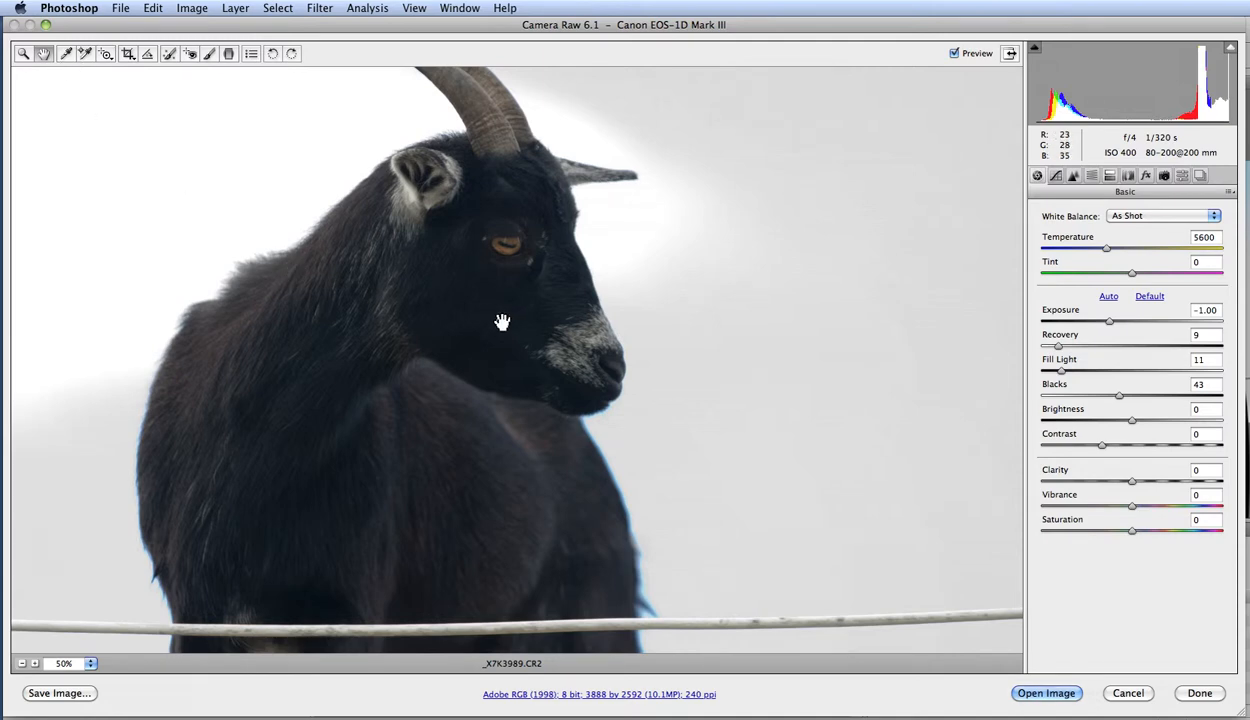
pyautogui.click(23, 53)
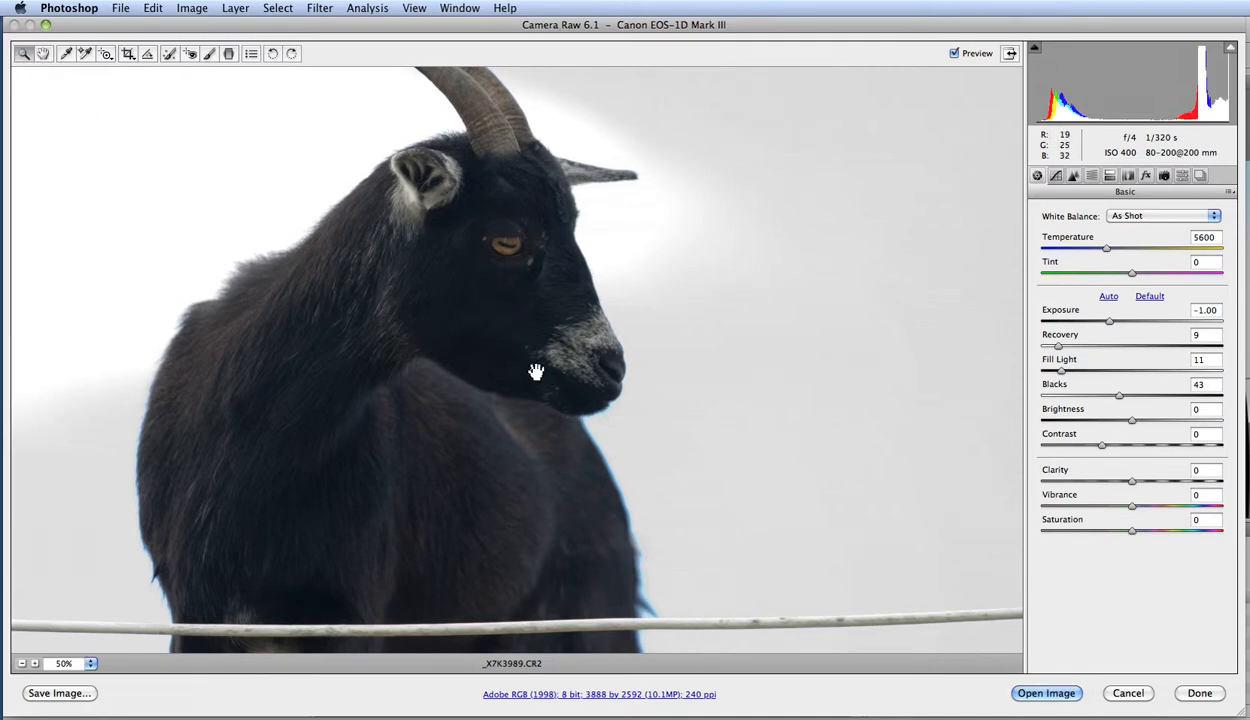
pyautogui.moveTo(446, 293); pyautogui.dragTo(503, 326)
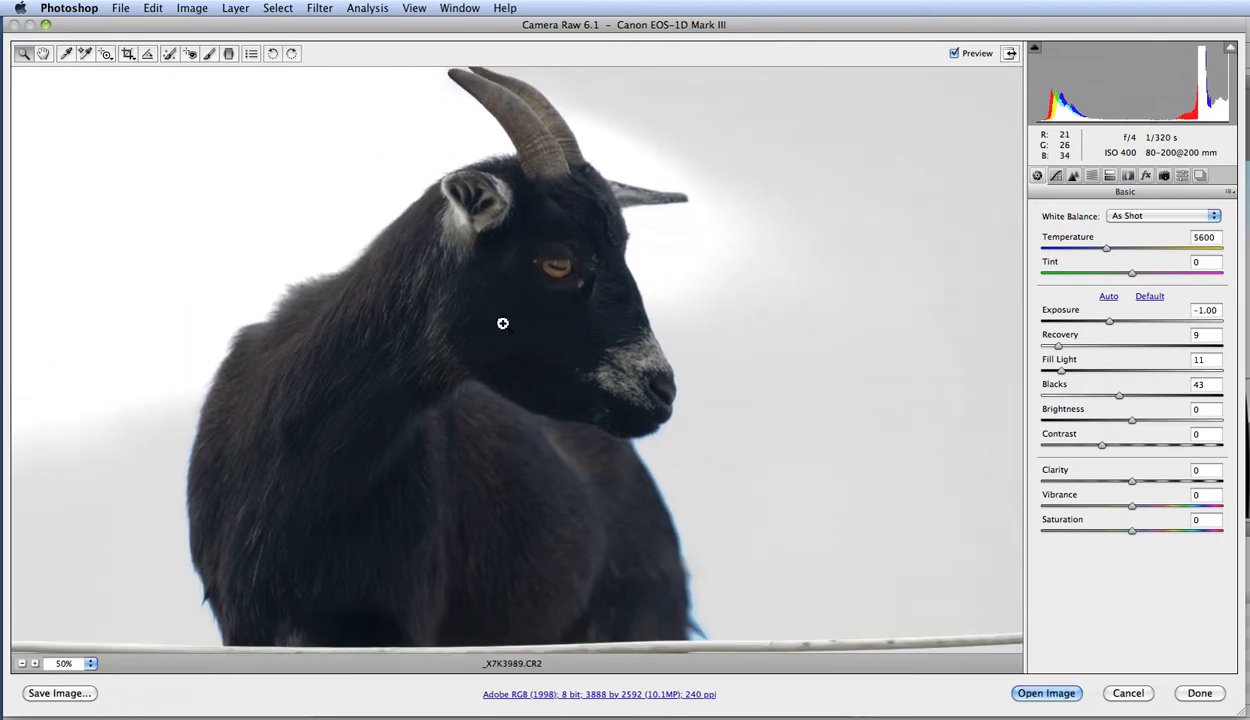
pyautogui.click(65, 55)
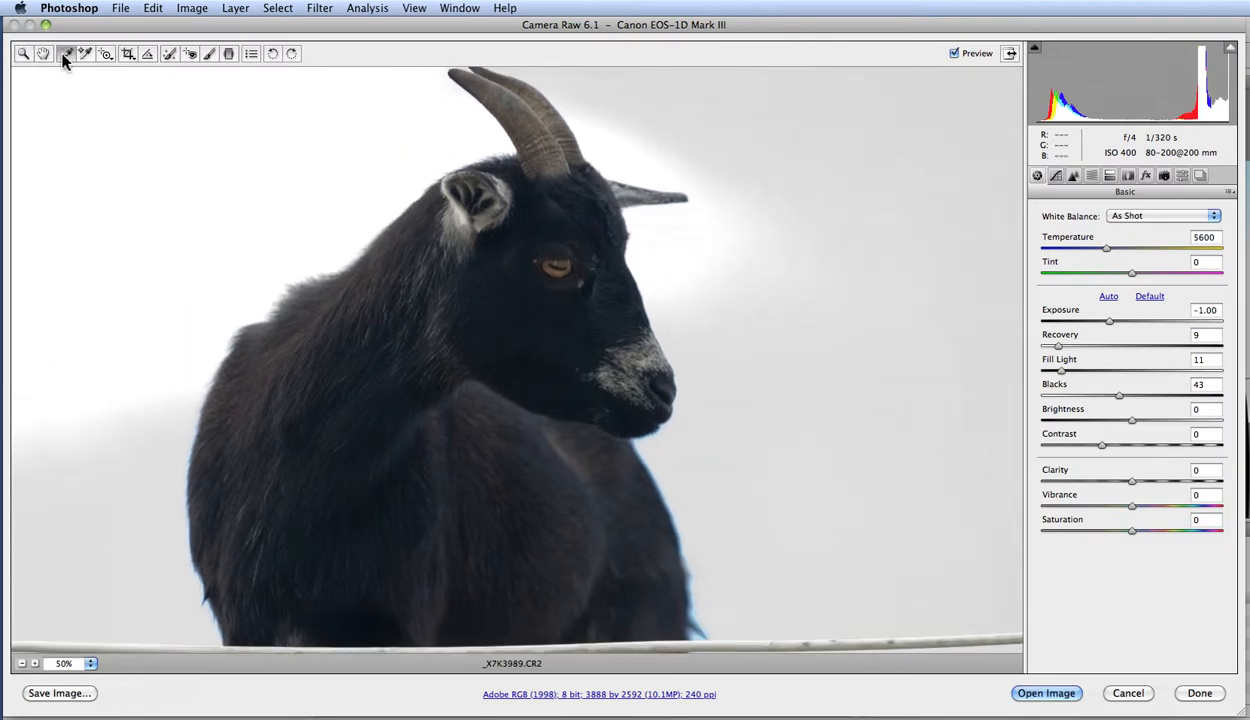
pyautogui.click(461, 215)
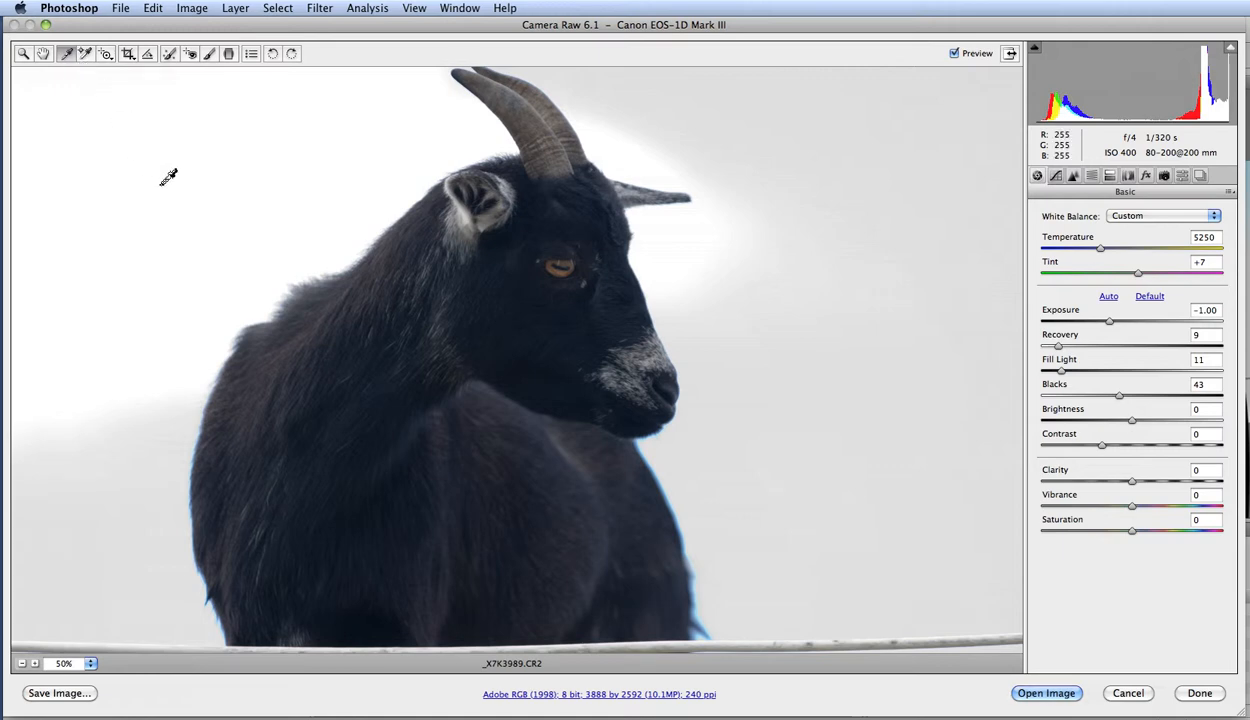
# Resample the white balance from several areas of the sky and goat, ending on the dark fur just below the jaw.
pyautogui.click(889, 357)
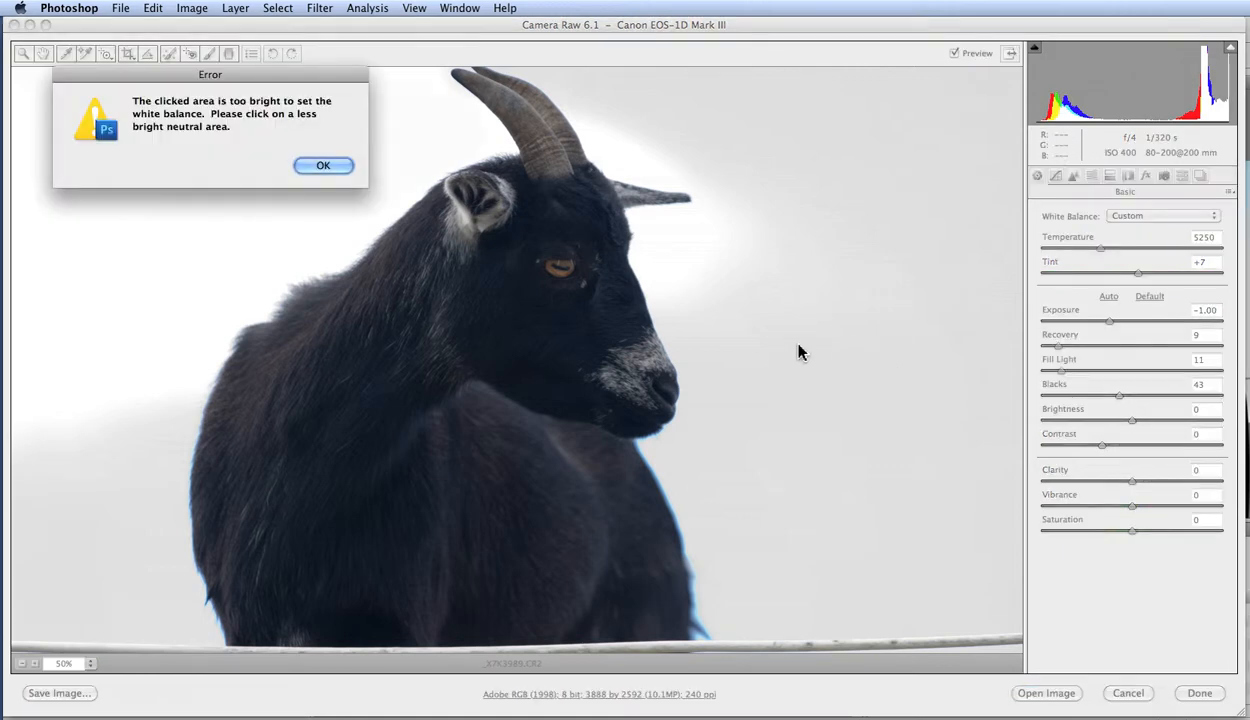
pyautogui.click(325, 166)
pyautogui.click(694, 611)
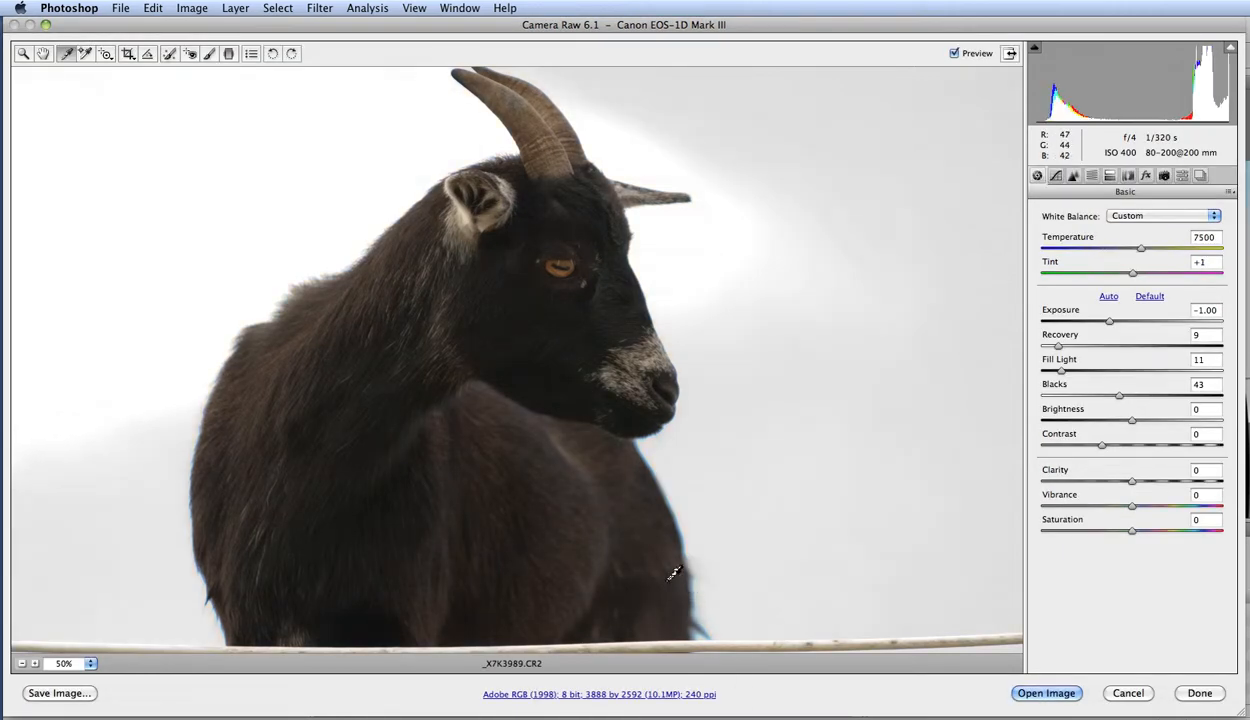
pyautogui.click(625, 505)
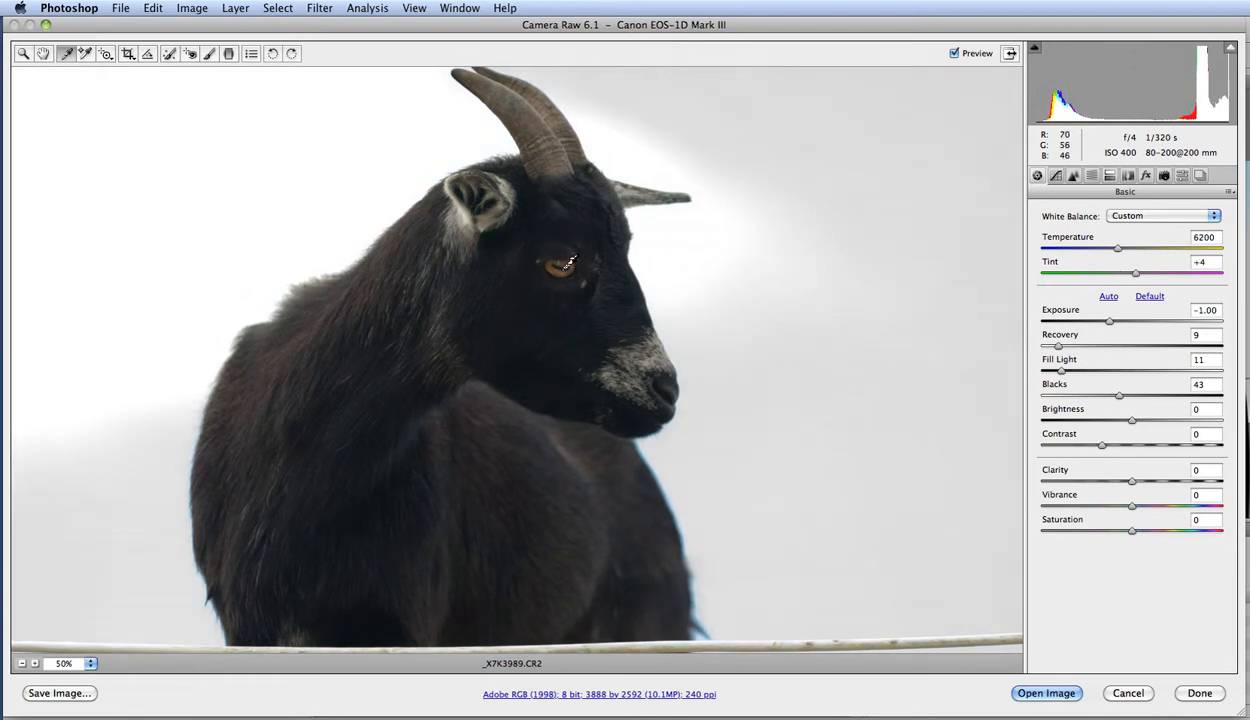
pyautogui.click(560, 262)
pyautogui.click(648, 348)
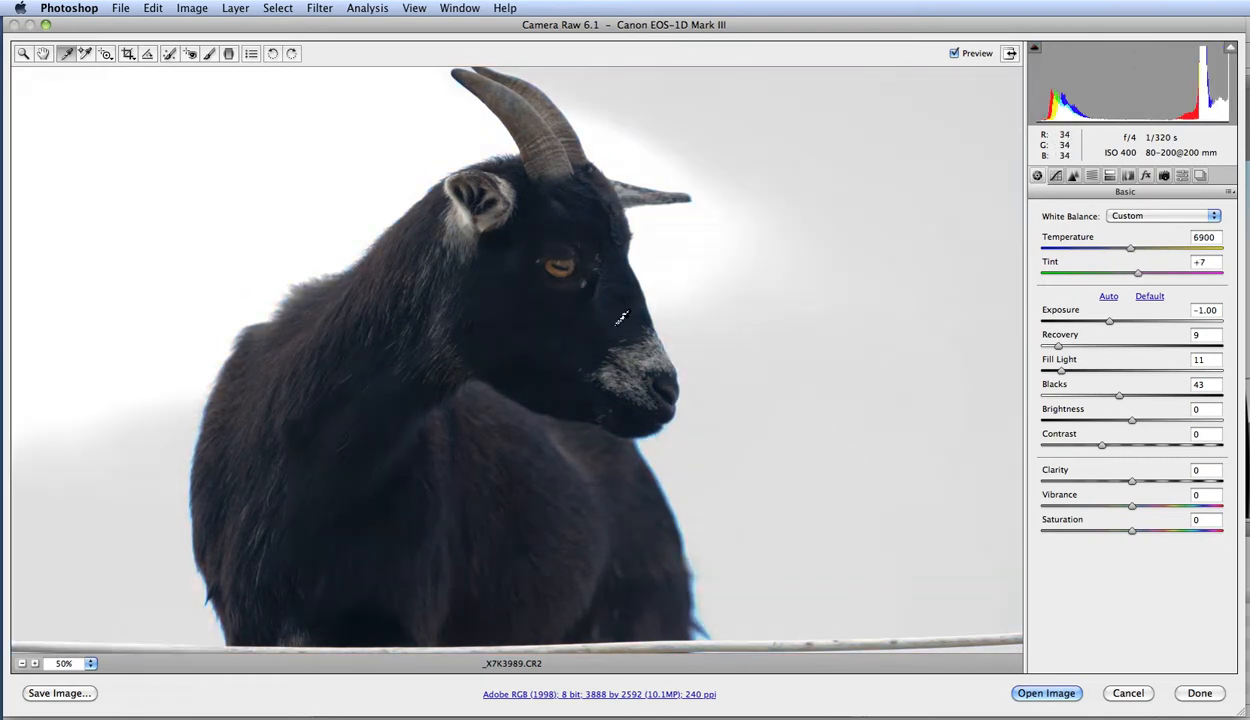
pyautogui.click(621, 318)
pyautogui.click(576, 438)
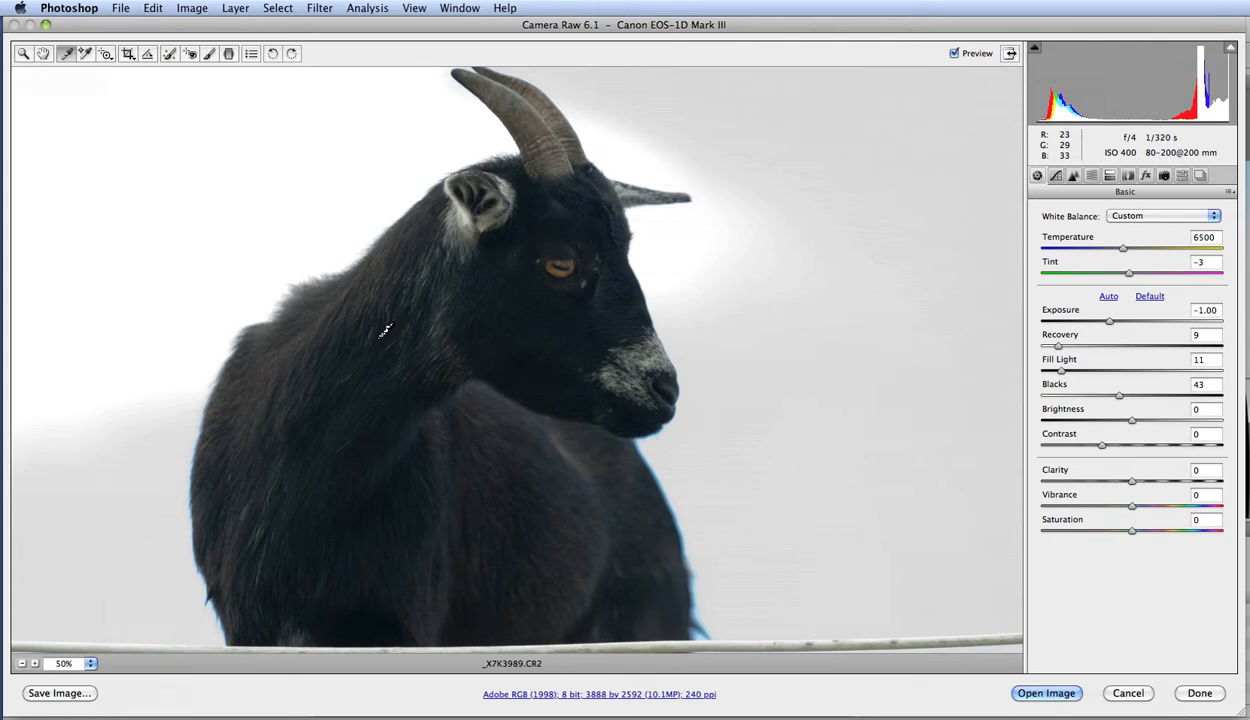
# Place nine color samplers across the goat's neck, head, body and the sky, and clear them all.
pyautogui.click(86, 54)
pyautogui.click(397, 348)
pyautogui.click(451, 297)
pyautogui.click(508, 245)
pyautogui.click(340, 377)
pyautogui.click(312, 408)
pyautogui.click(450, 517)
pyautogui.click(601, 568)
pyautogui.click(814, 463)
pyautogui.click(528, 420)
pyautogui.click(576, 374)
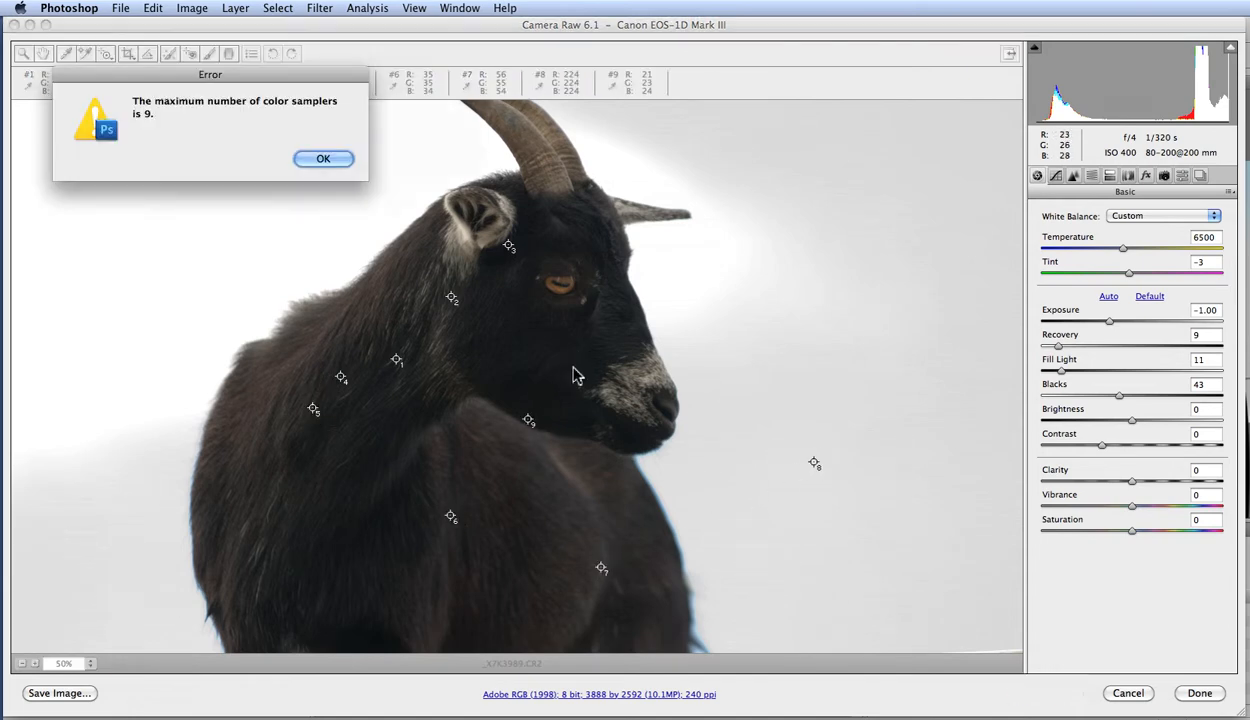
pyautogui.click(316, 159)
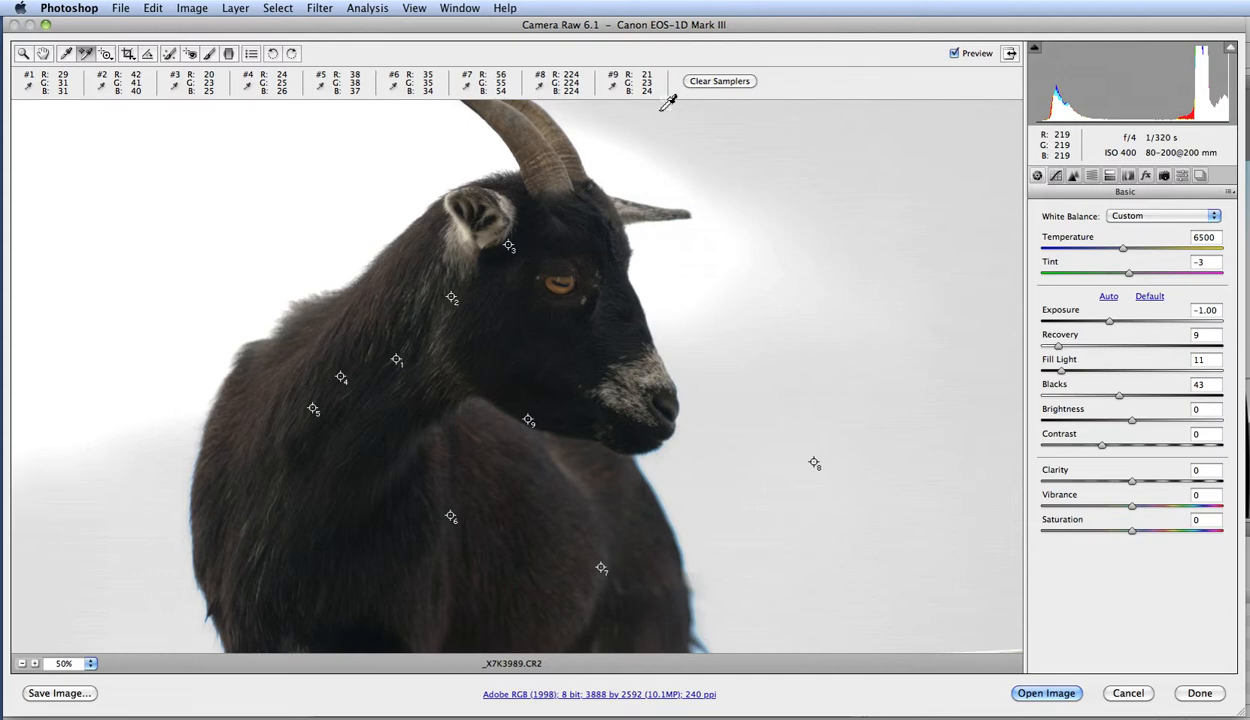
pyautogui.click(716, 80)
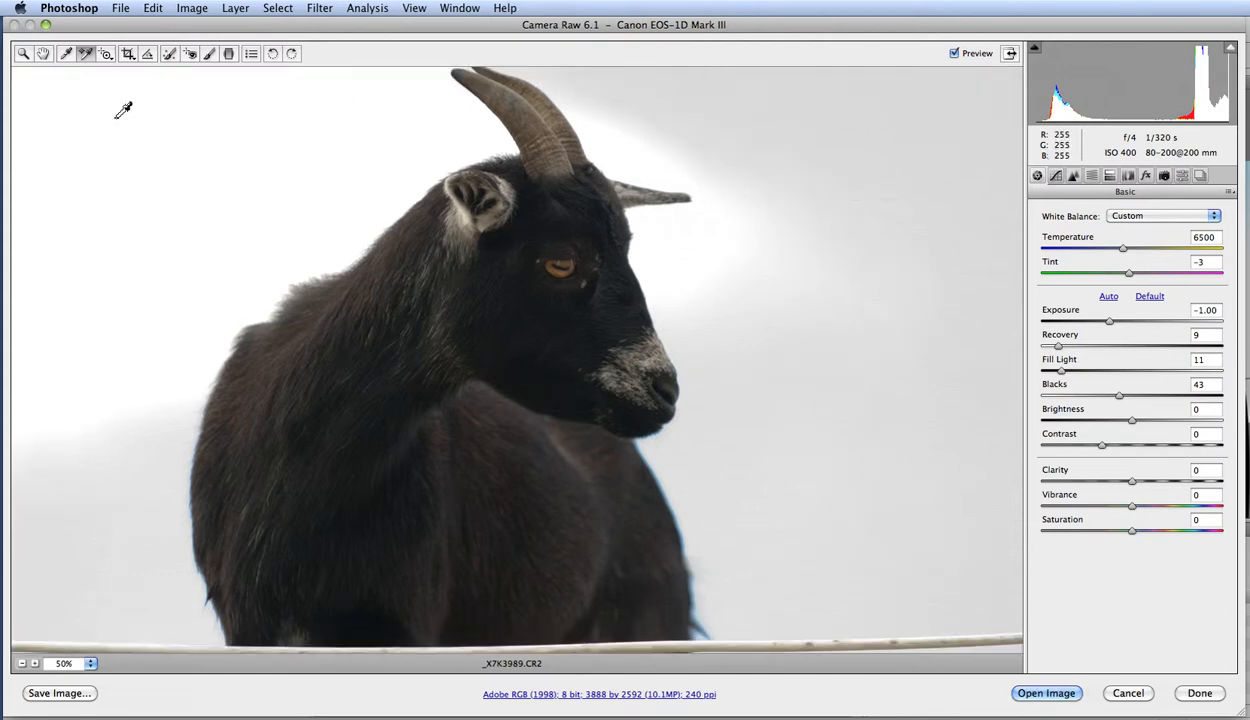
# Adjust the parametric curve directly on the sky and neck fur, raising Highlights to +42 and Shadows to +68.
pyautogui.click(105, 55)
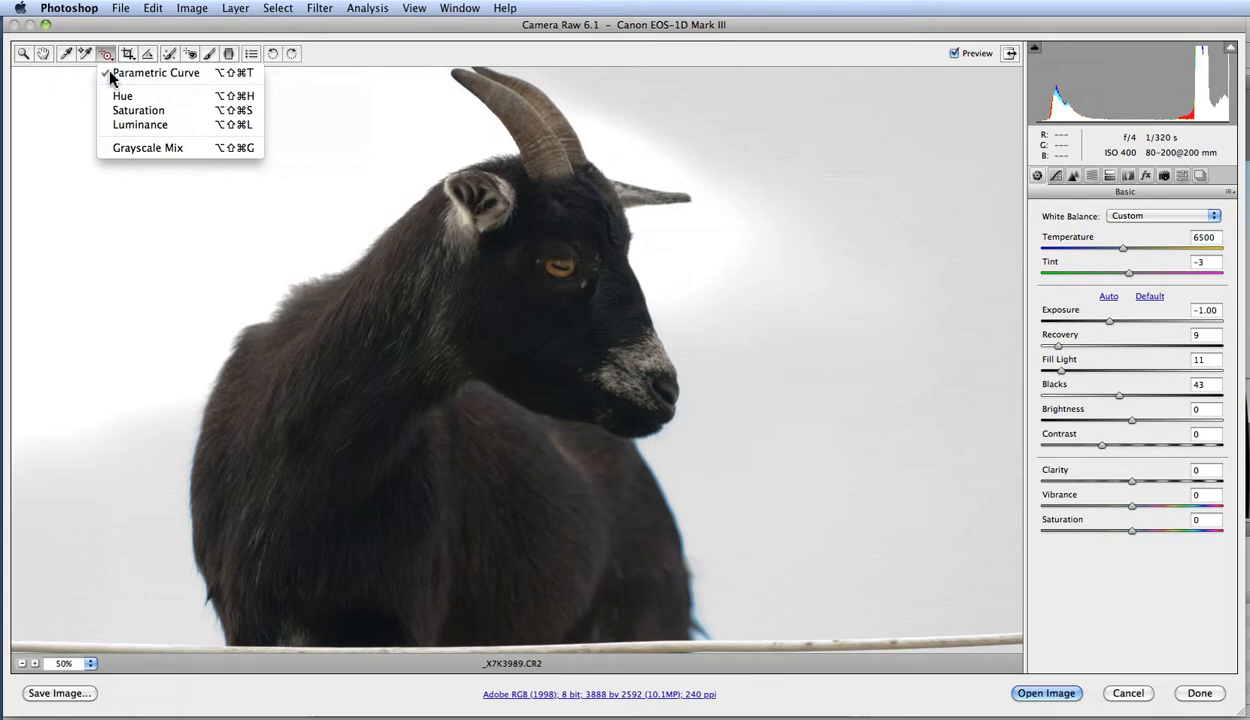
pyautogui.click(115, 73)
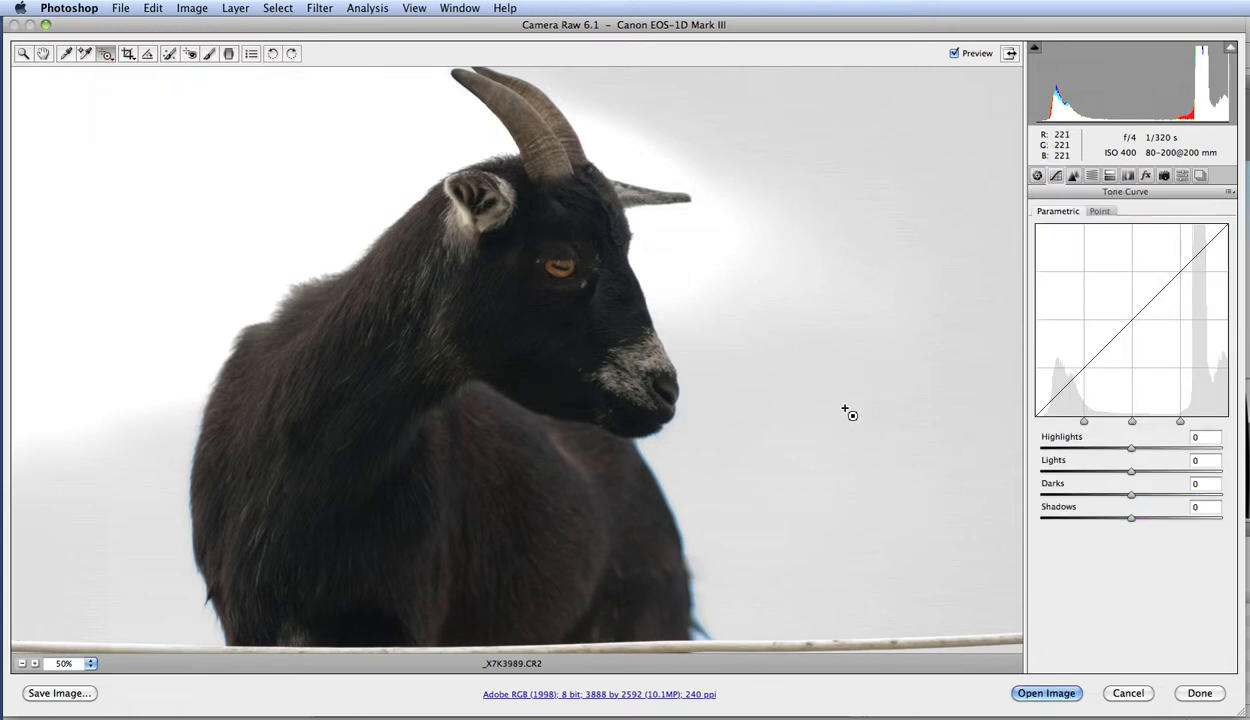
pyautogui.moveTo(773, 397); pyautogui.dragTo(815, 396)
pyautogui.moveTo(398, 339); pyautogui.dragTo(437, 325)
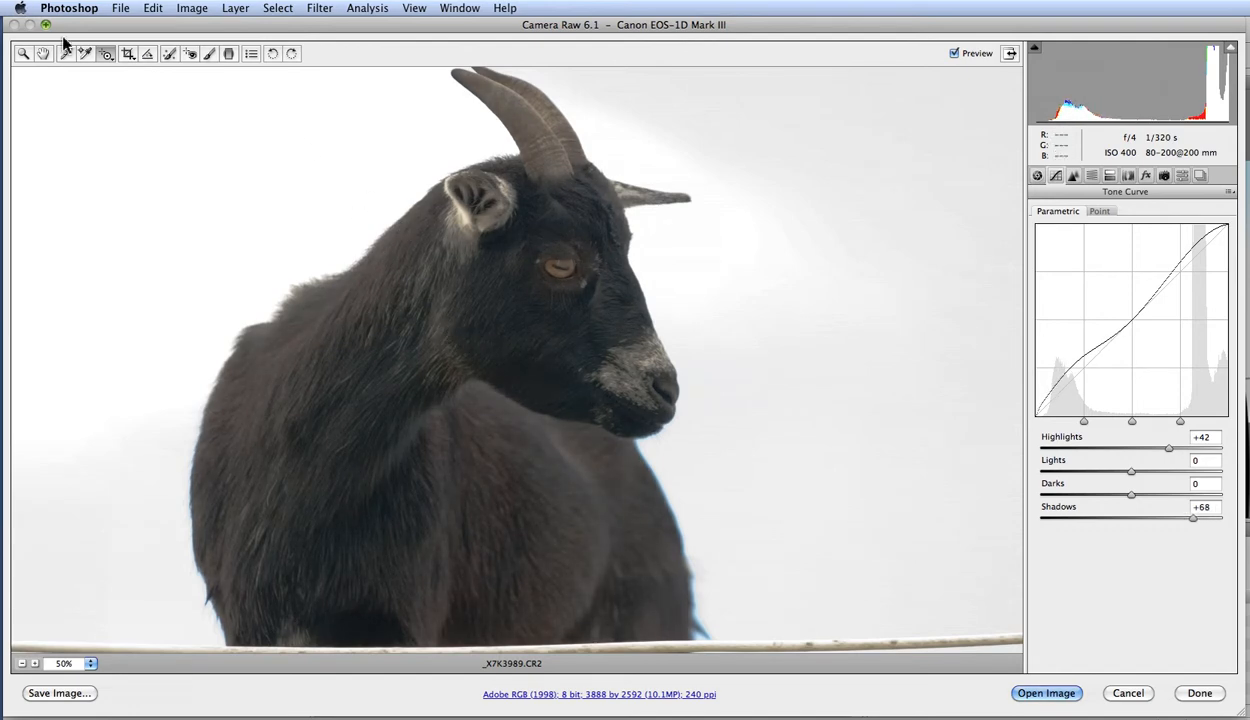
pyautogui.click(101, 52)
# Draw a 4 to 5 crop around the goat, about 2580 by 2064 pixels.
pyautogui.click(127, 55)
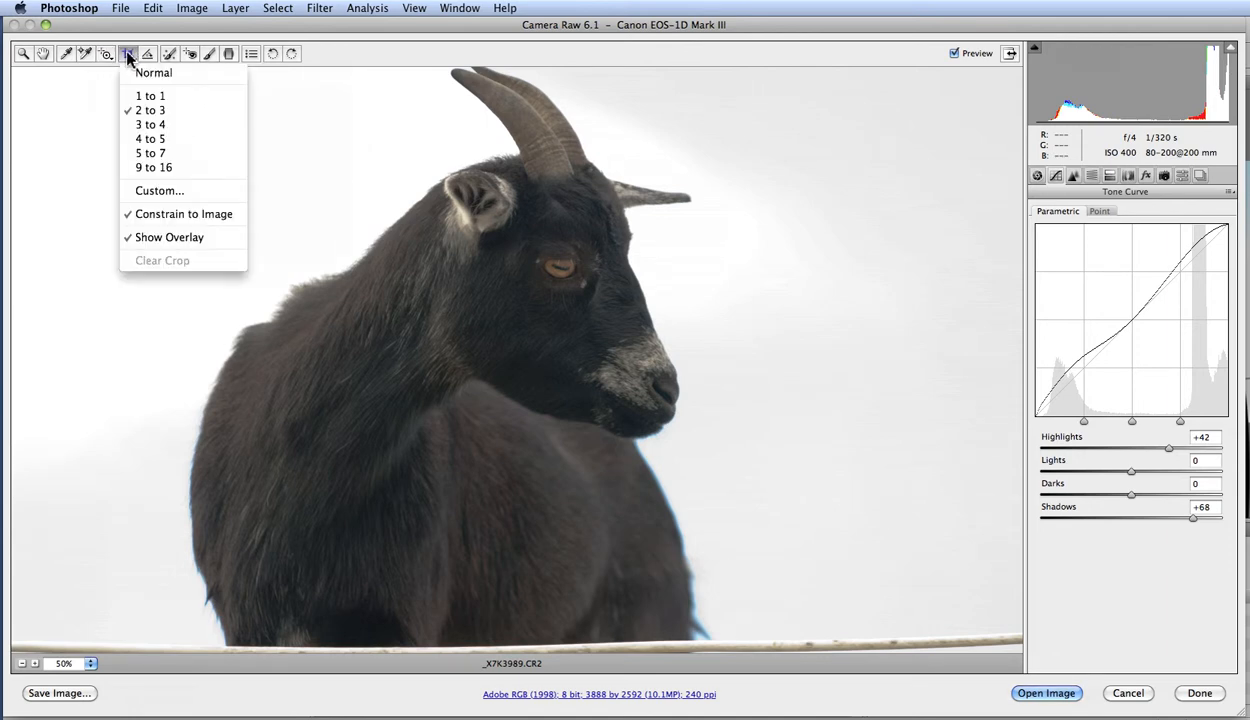
pyautogui.click(176, 141)
pyautogui.press('alt')
pyautogui.keyDown('alt'); pyautogui.click(274, 231); pyautogui.keyUp('alt')
pyautogui.keyDown('alt'); pyautogui.click(276, 232); pyautogui.keyUp('alt')
pyautogui.moveTo(228, 184); pyautogui.dragTo(714, 570)
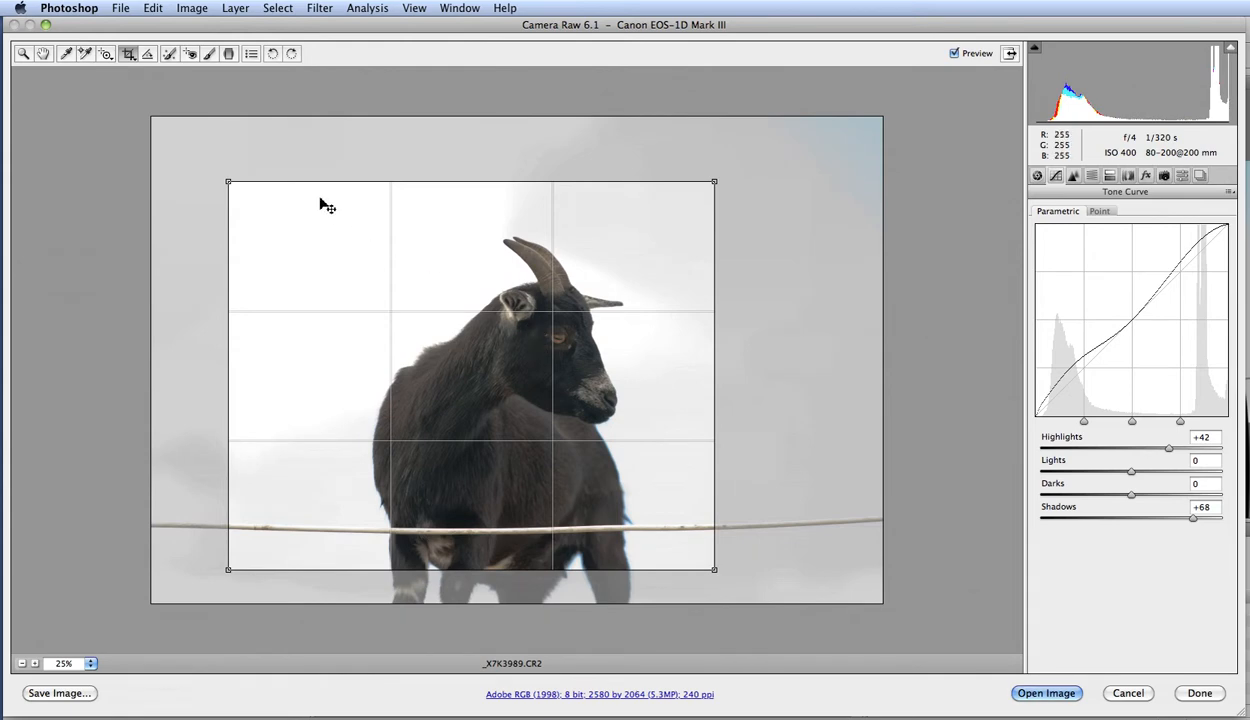
# Turn the crop's grid overlay off and on again, and cancel the crop.
pyautogui.click(129, 60)
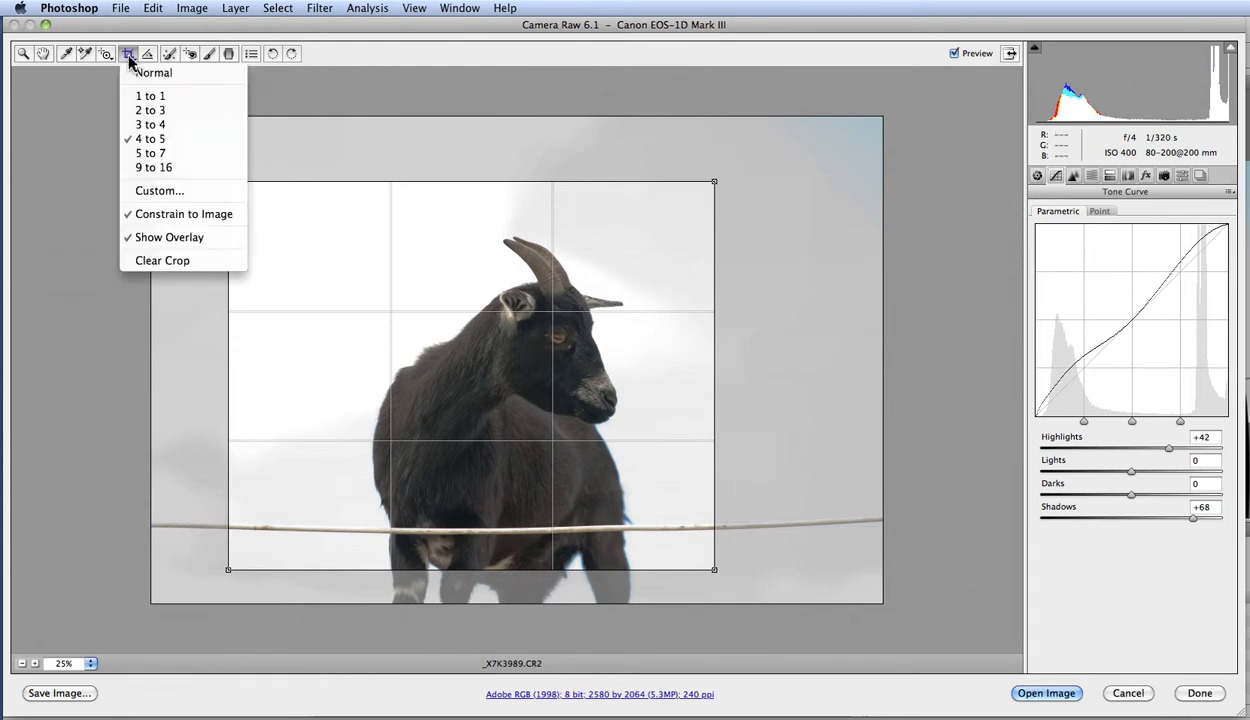
pyautogui.click(196, 240)
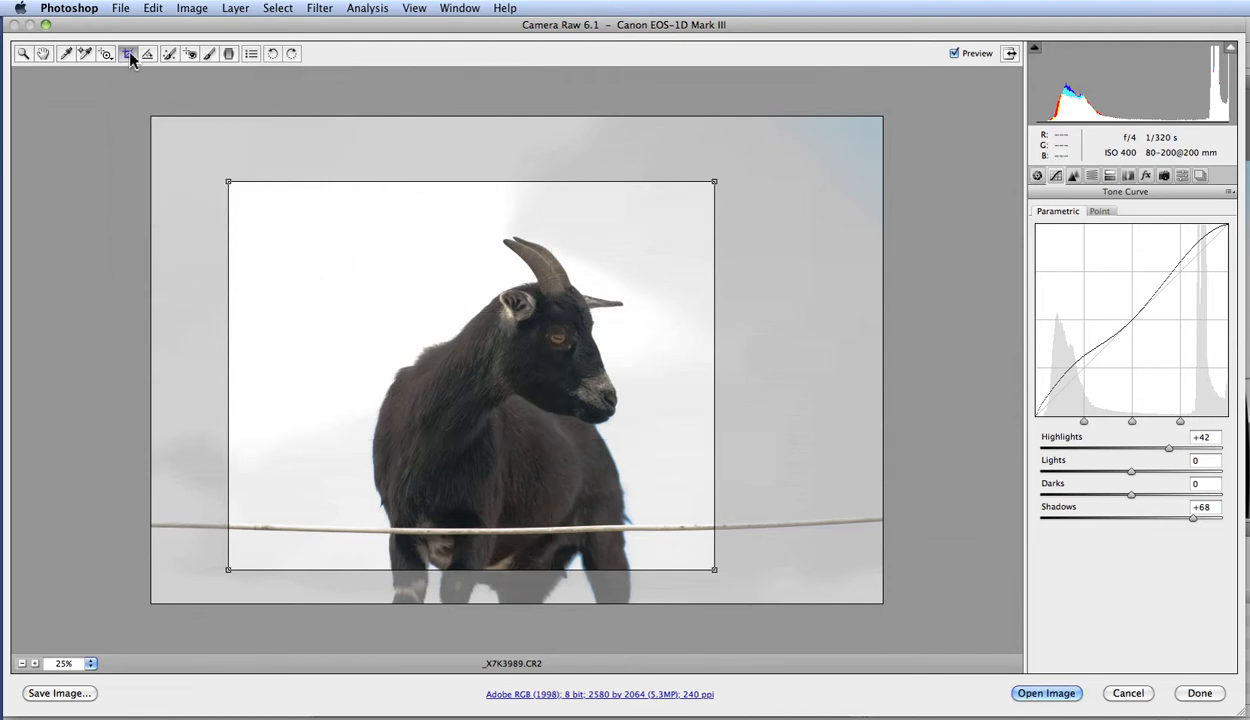
pyautogui.click(129, 56)
pyautogui.click(176, 240)
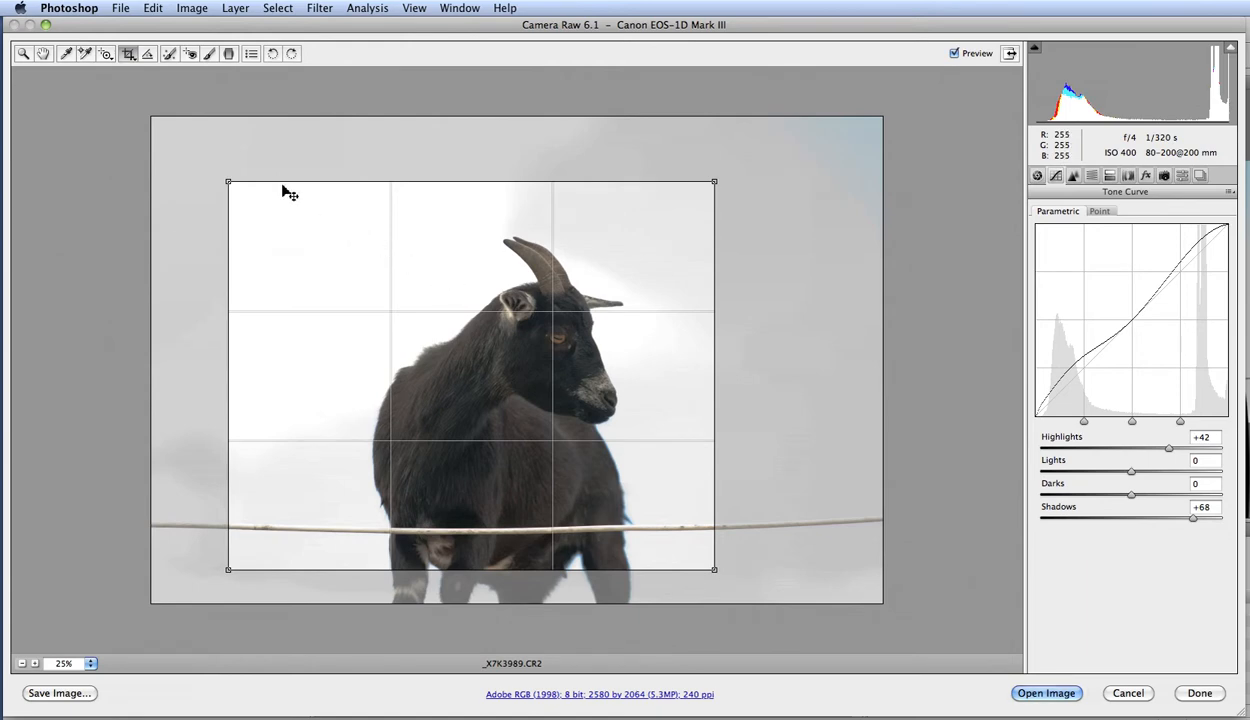
pyautogui.press('Escape')
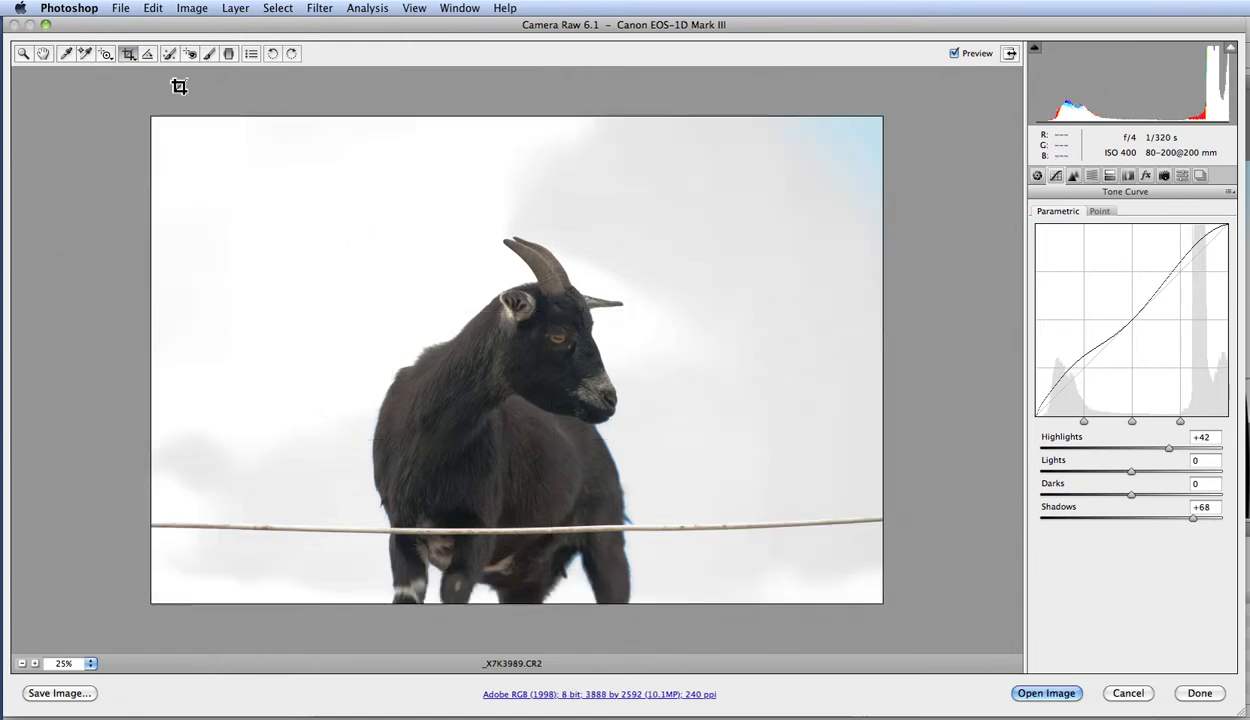
# Draw a 2 to 3 crop over nearly the whole image, about 3876 by 2584 pixels, and cancel it.
pyautogui.click(129, 56)
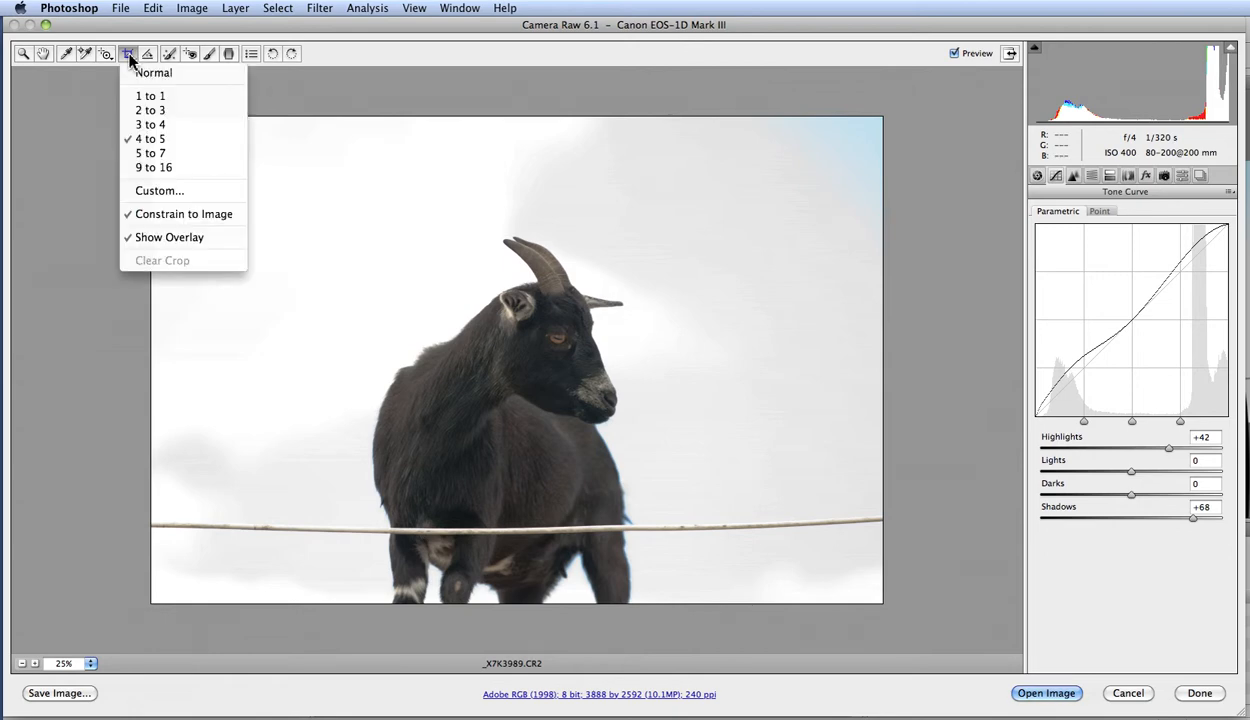
pyautogui.click(178, 112)
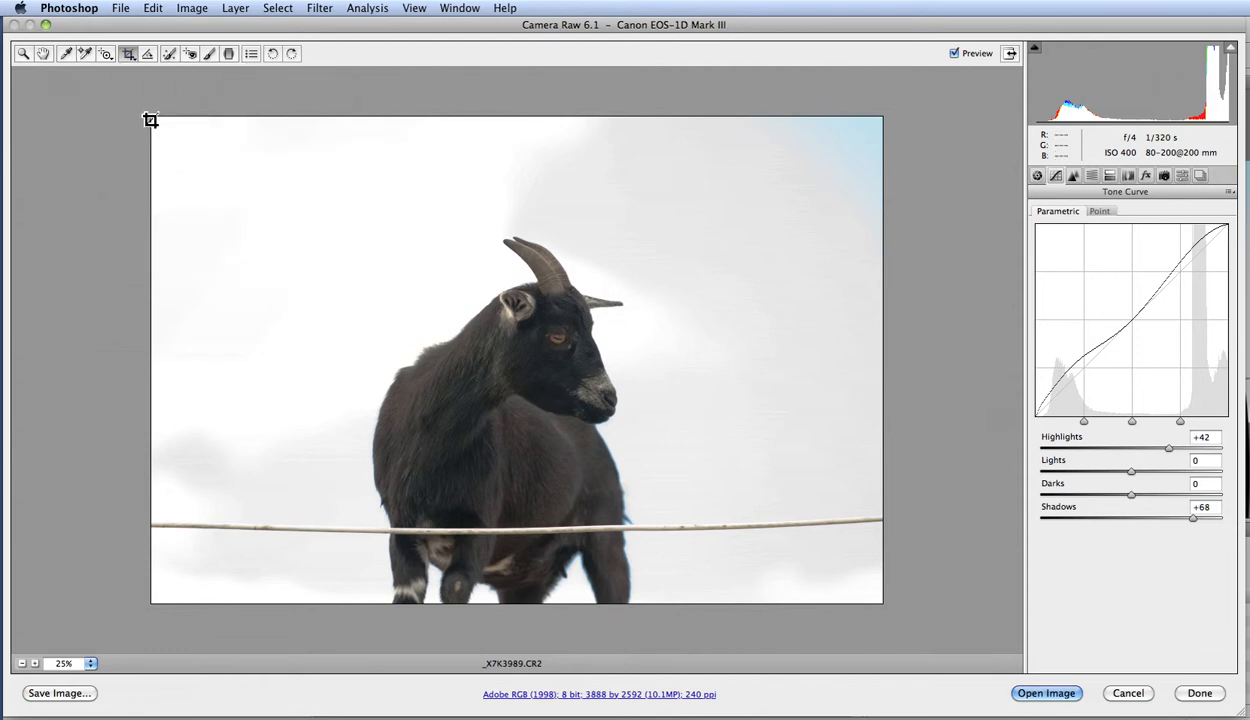
pyautogui.moveTo(161, 121); pyautogui.dragTo(855, 672)
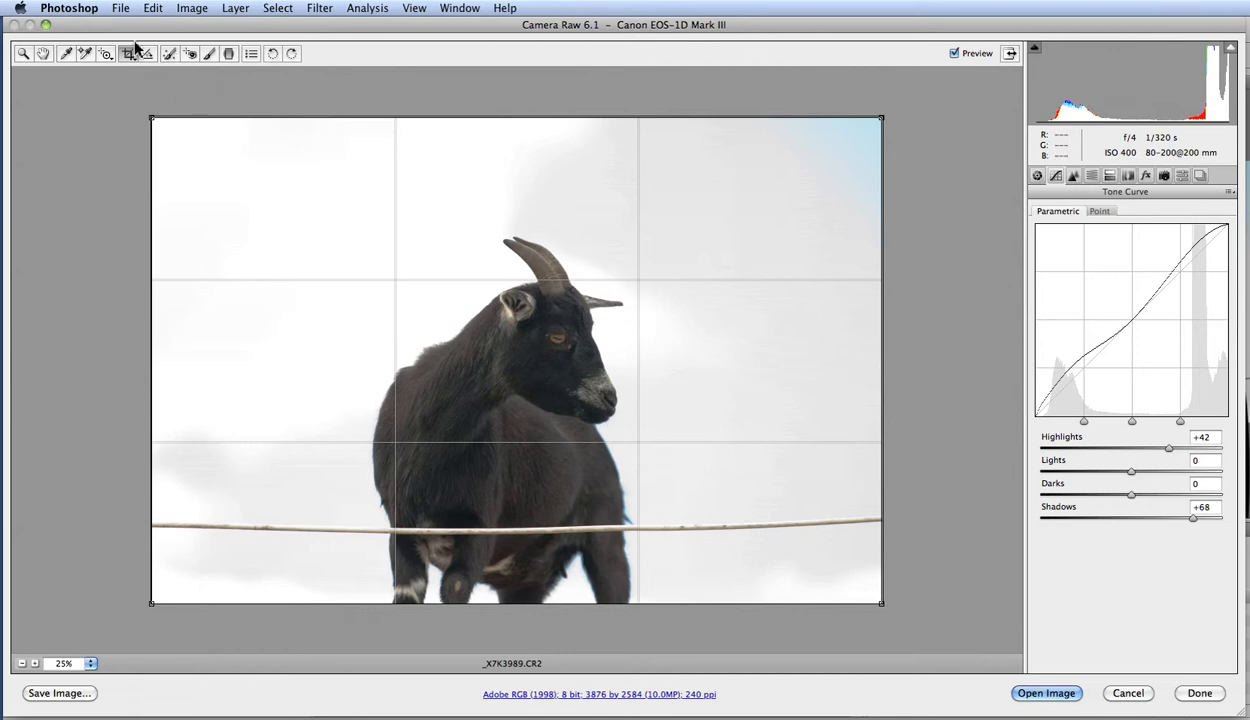
pyautogui.press('Escape')
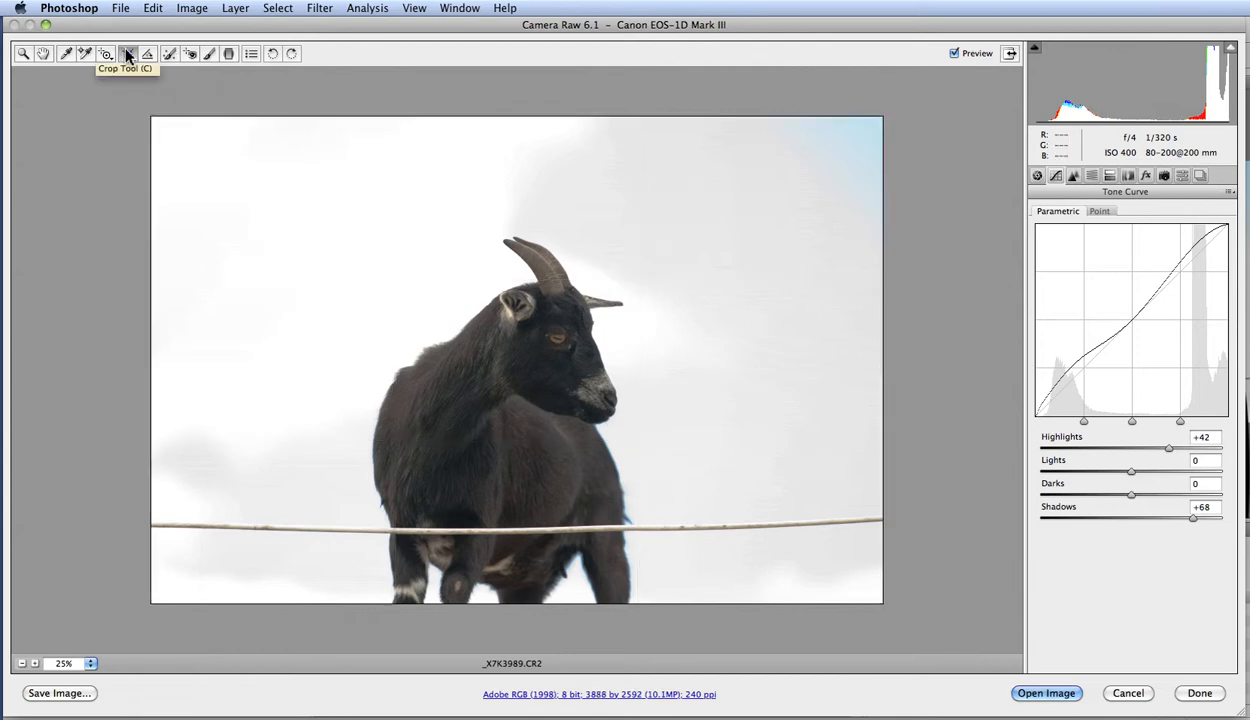
# Try straightening the image along the horizontal wire and along a downward-sloping line, and cancel the resulting crop.
pyautogui.click(148, 56)
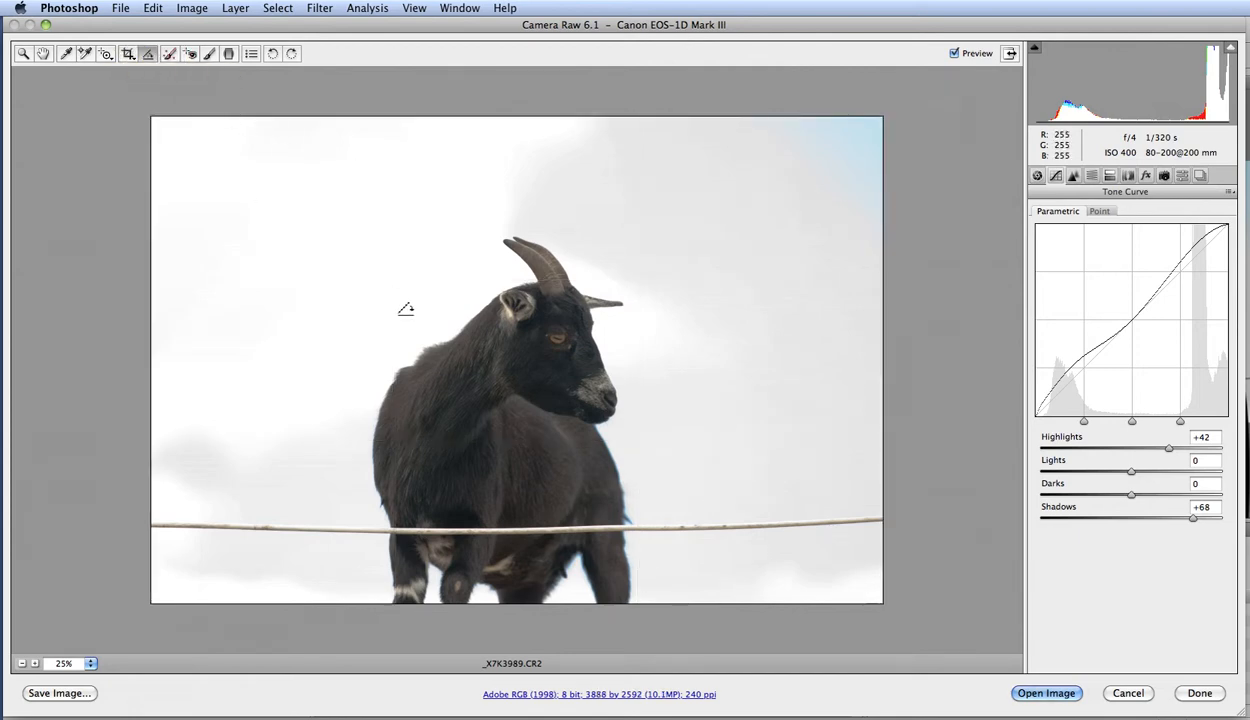
pyautogui.moveTo(160, 522); pyautogui.dragTo(838, 527)
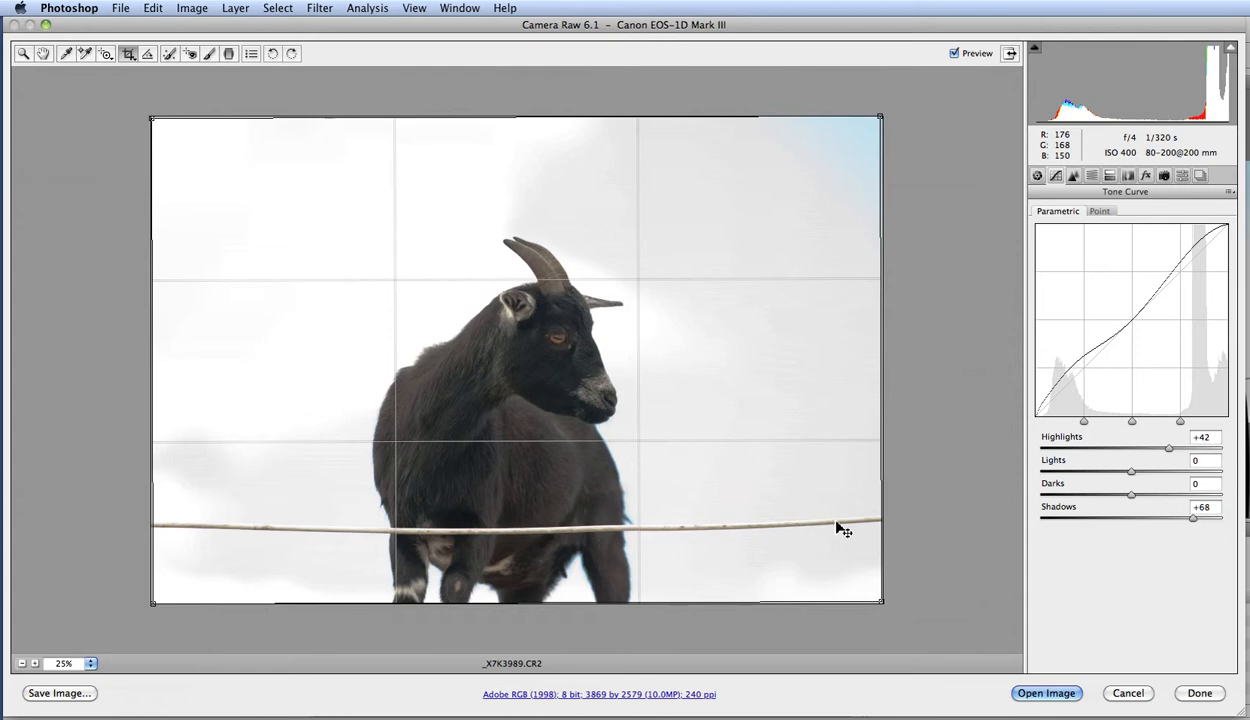
pyautogui.click(147, 57)
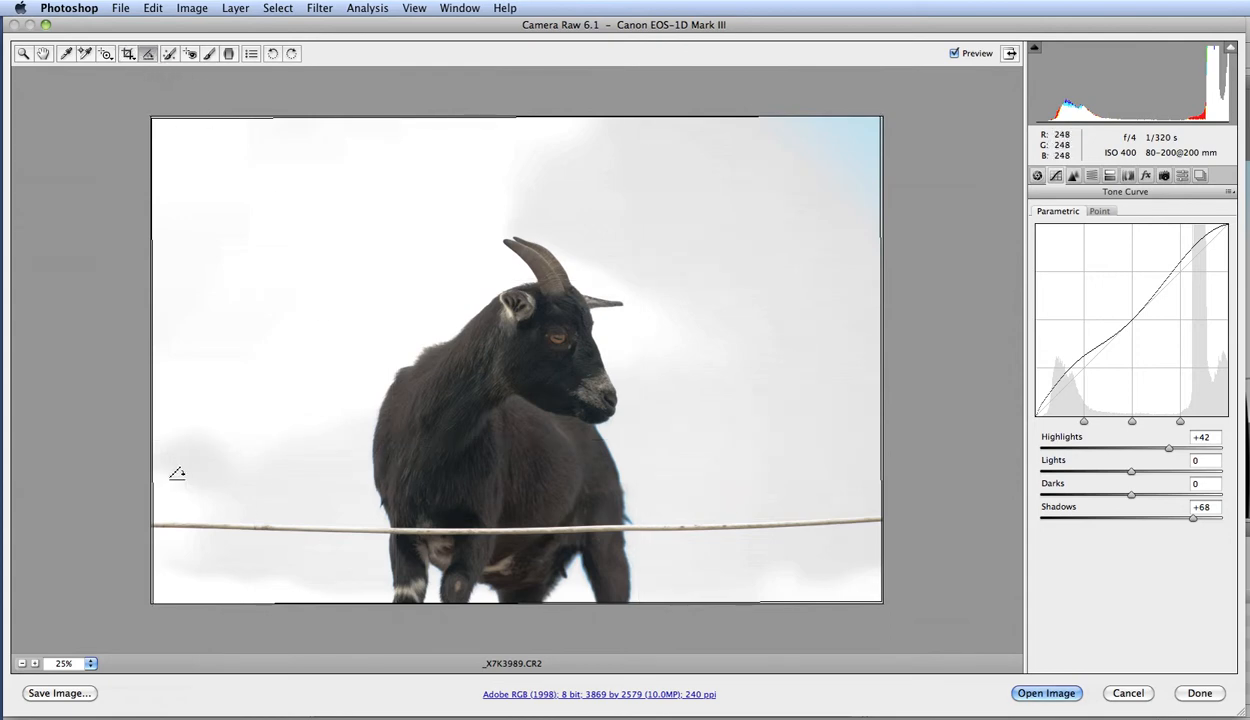
pyautogui.moveTo(193, 469)
pyautogui.mouseDown()
pyautogui.moveTo(594, 538)
pyautogui.moveTo(852, 557)
pyautogui.mouseUp()
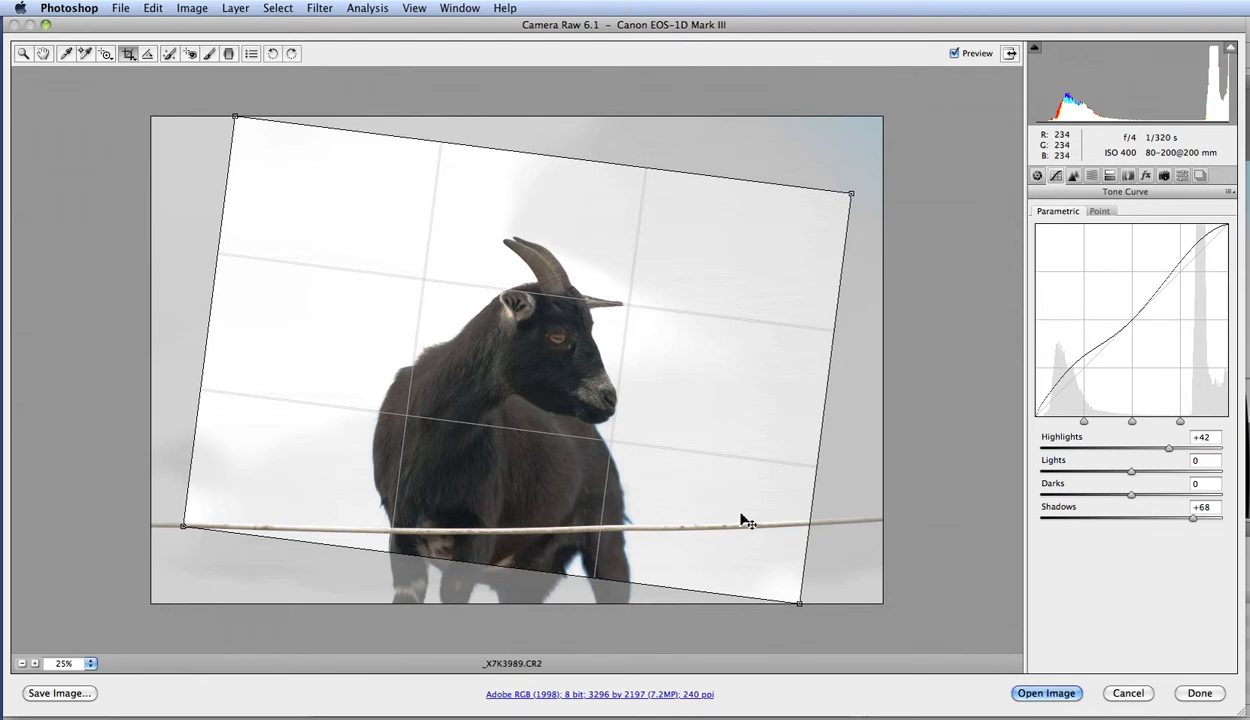
pyautogui.press('Escape')
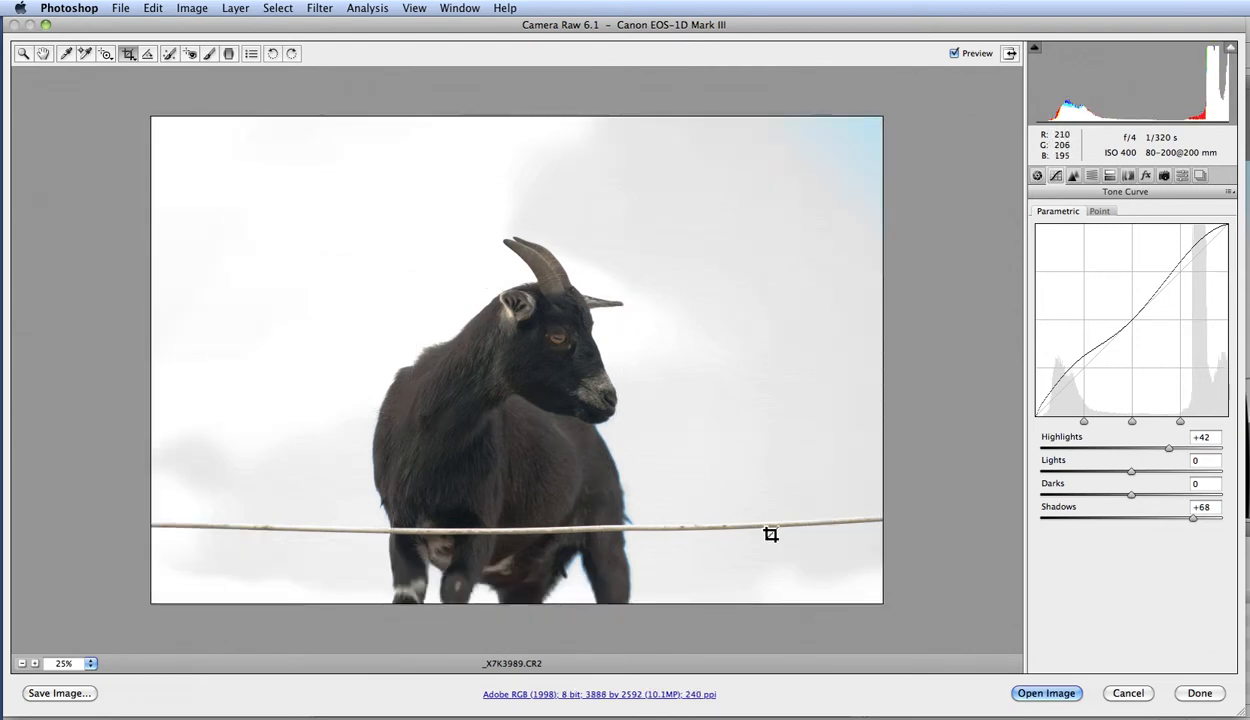
# Heal a spot in the sky above the goat's horns with Spot Removal at a radius of 27.
pyautogui.click(169, 54)
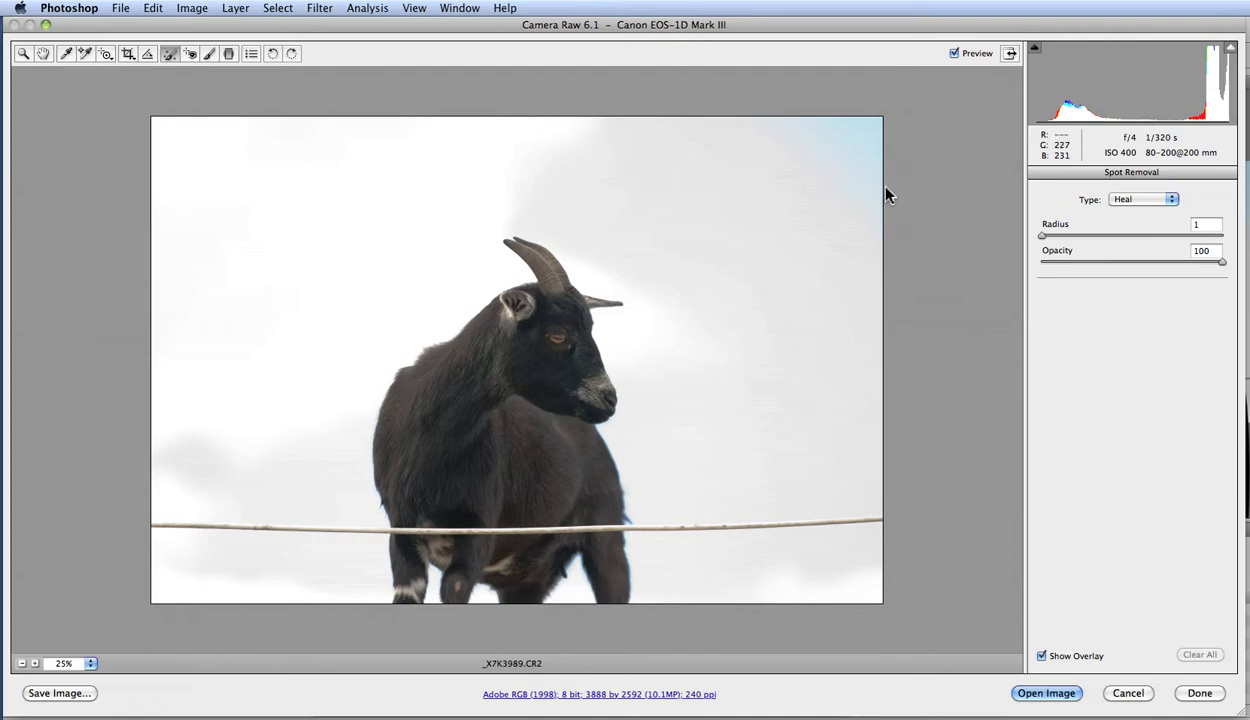
pyautogui.moveTo(644, 193); pyautogui.dragTo(671, 235)
pyautogui.keyDown('alt'); pyautogui.click(626, 226); pyautogui.keyUp('alt')
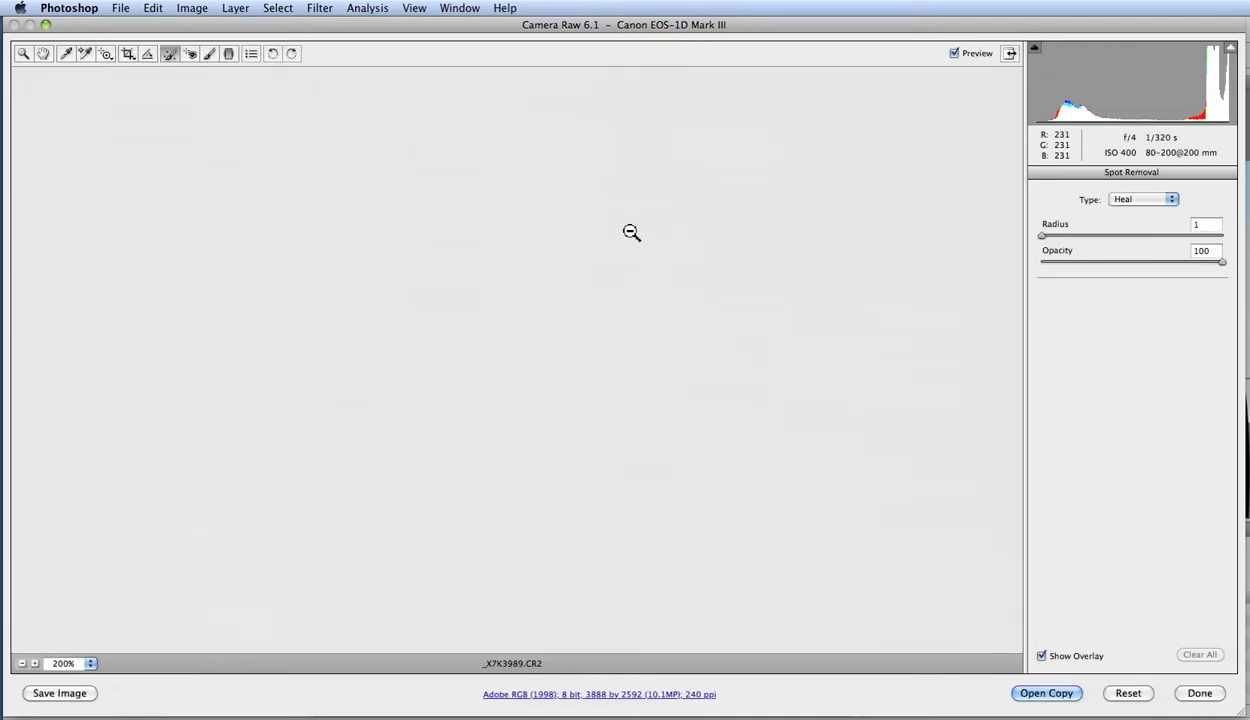
pyautogui.keyDown('alt'); pyautogui.click(636, 234); pyautogui.keyUp('alt')
pyautogui.keyDown('alt'); pyautogui.click(638, 235); pyautogui.keyUp('alt')
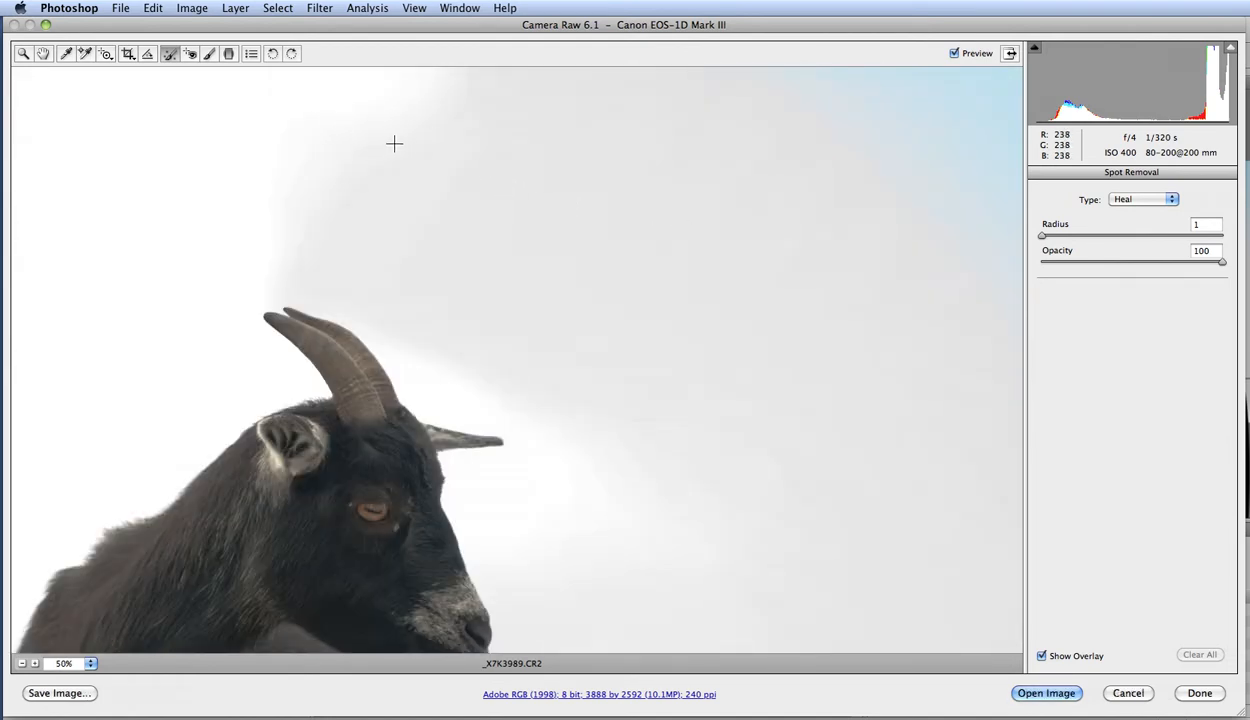
pyautogui.moveTo(419, 144); pyautogui.dragTo(458, 172)
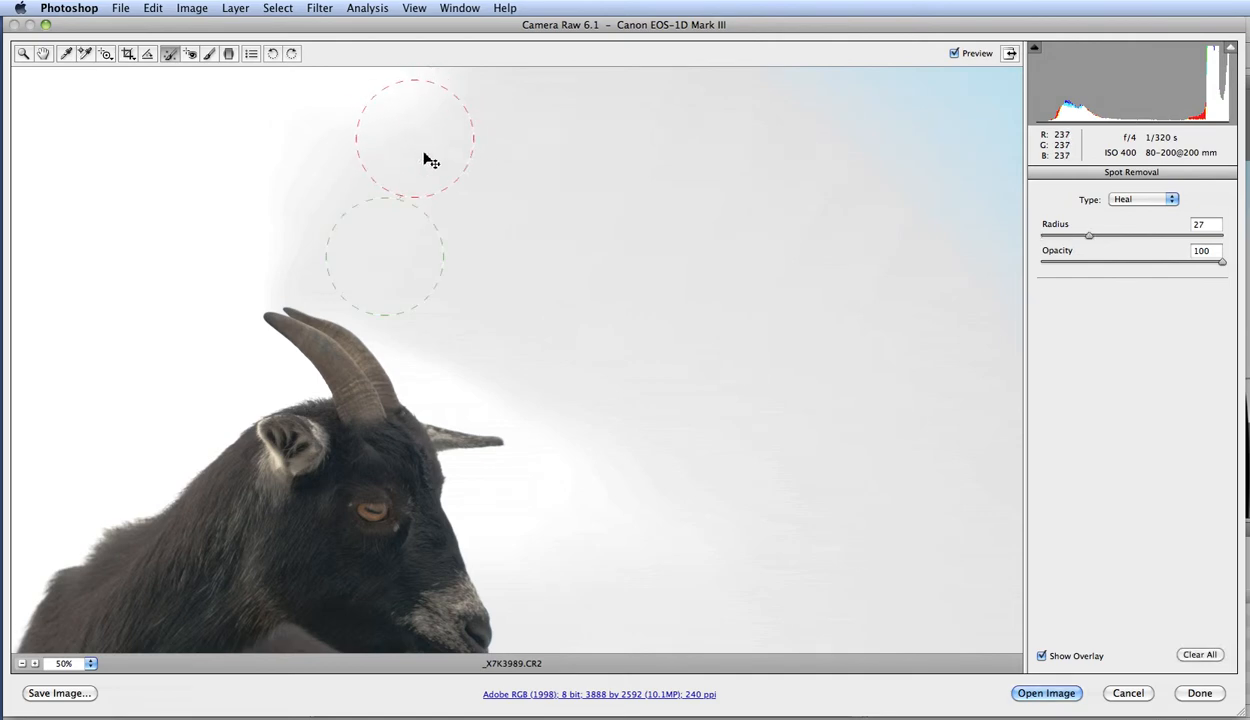
# Move the healed spot's source area around the sky with the radius reduced to 17, and clear all spots.
pyautogui.moveTo(736, 274); pyautogui.dragTo(770, 285)
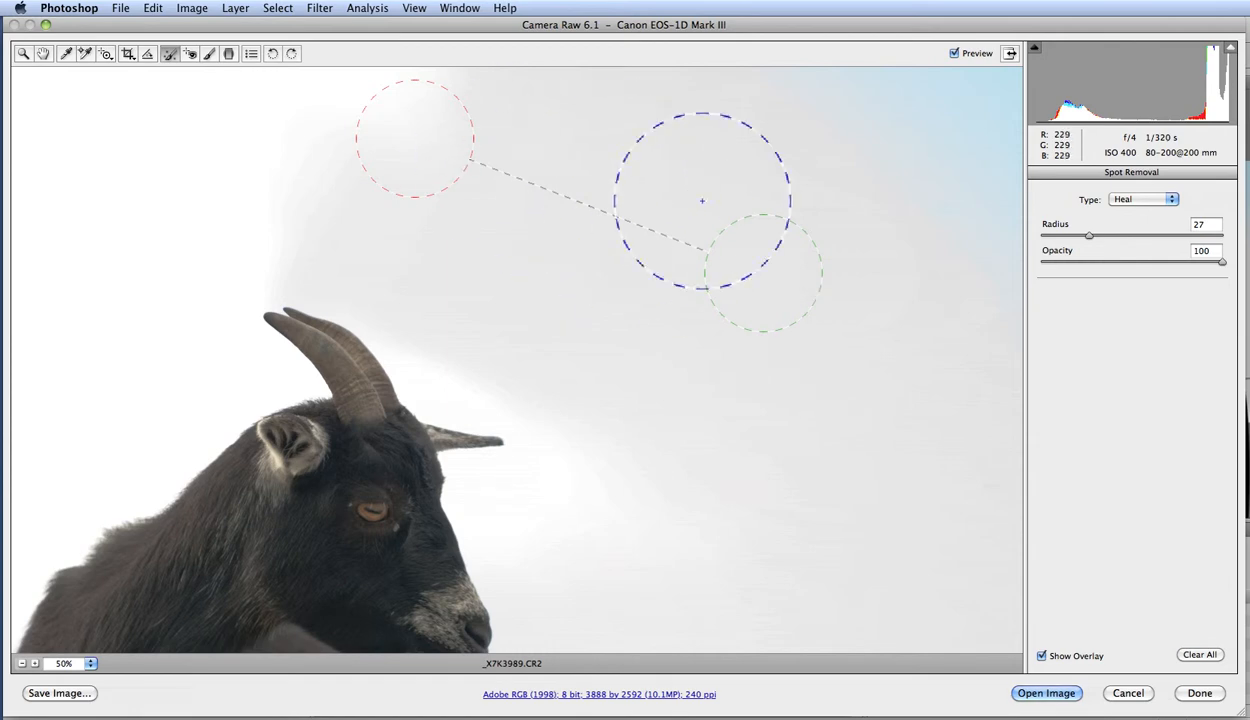
pyautogui.moveTo(1077, 238); pyautogui.dragTo(1069, 238)
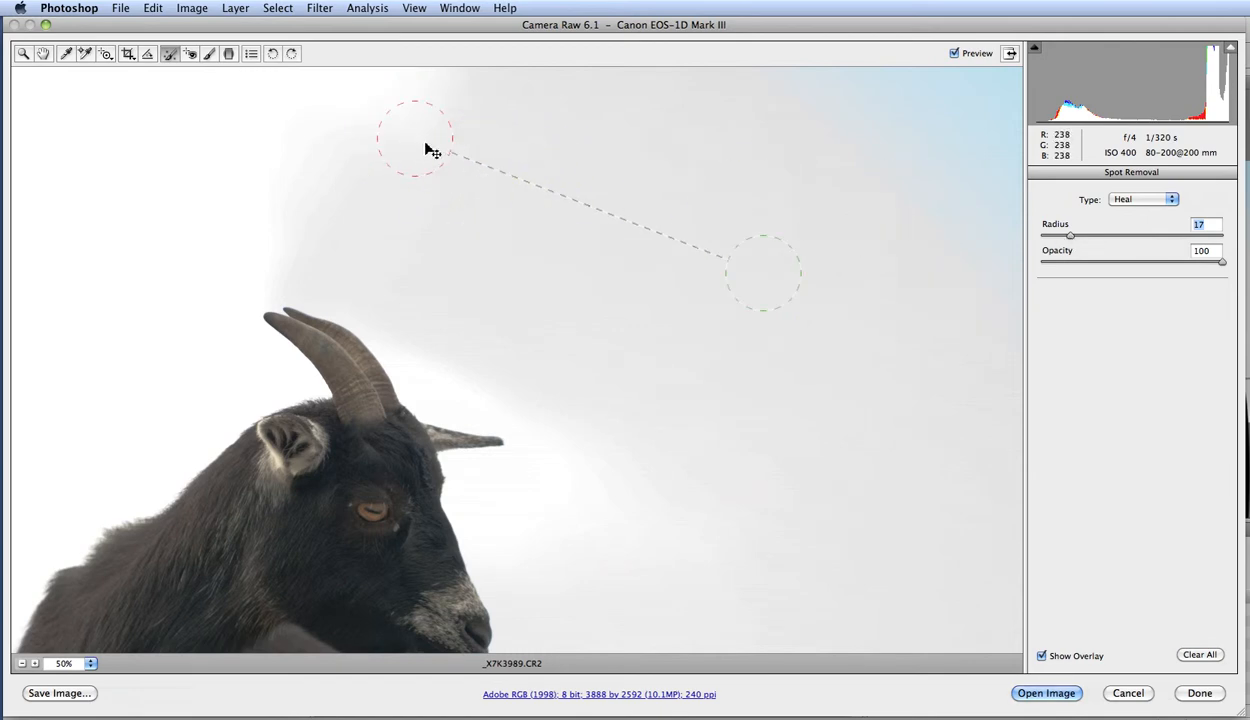
pyautogui.moveTo(770, 273); pyautogui.dragTo(391, 134)
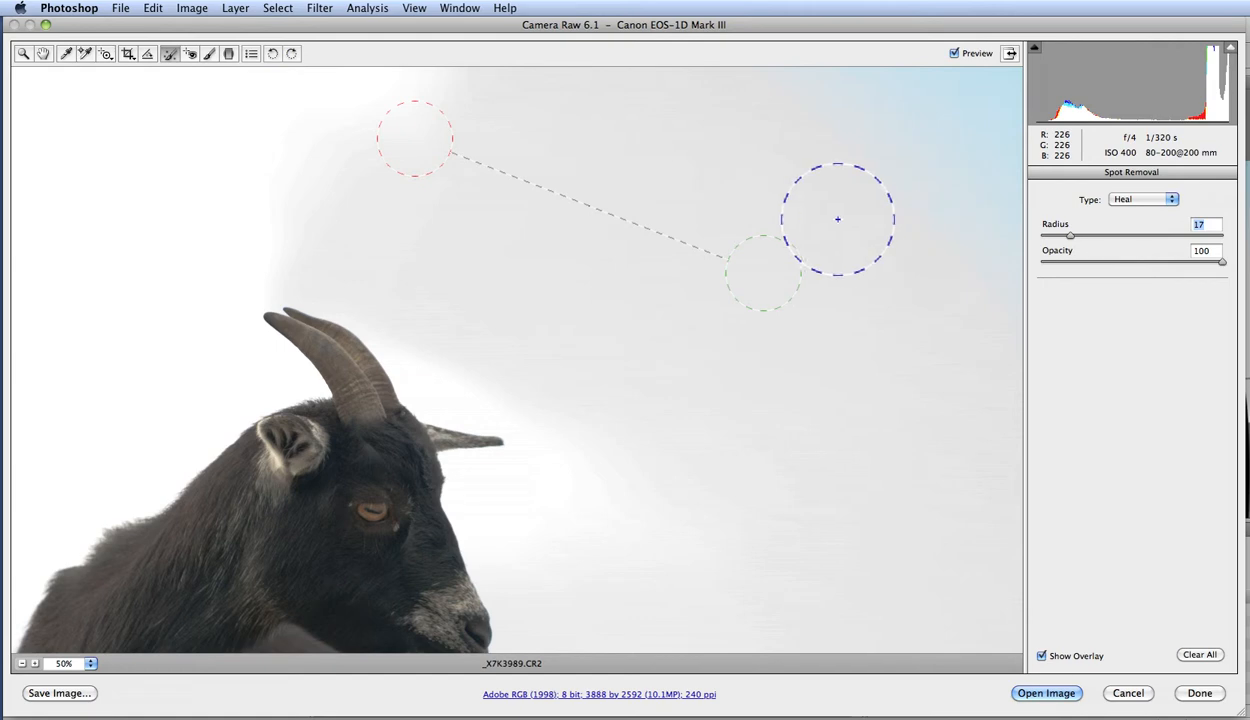
pyautogui.click(1200, 655)
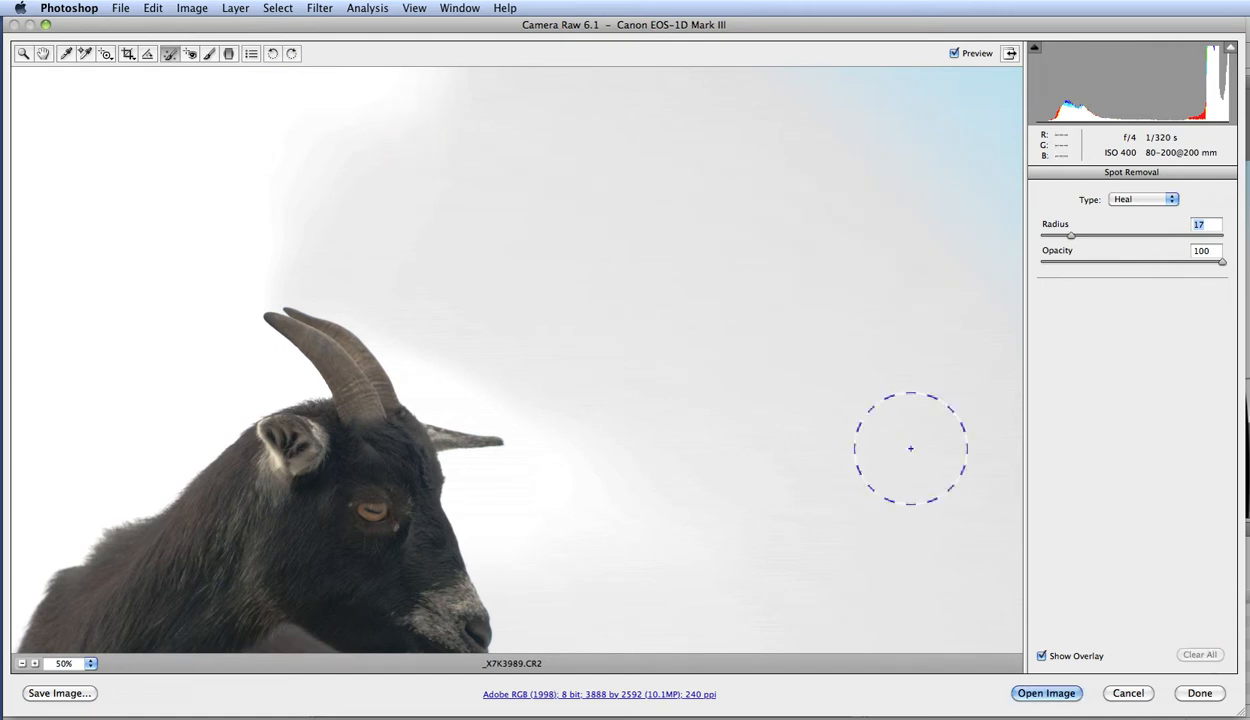
# Paint an Adjustment Brush stroke over the sky beside the horns with size 12, feather 28, flow 58 and density 25.
pyautogui.click(193, 56)
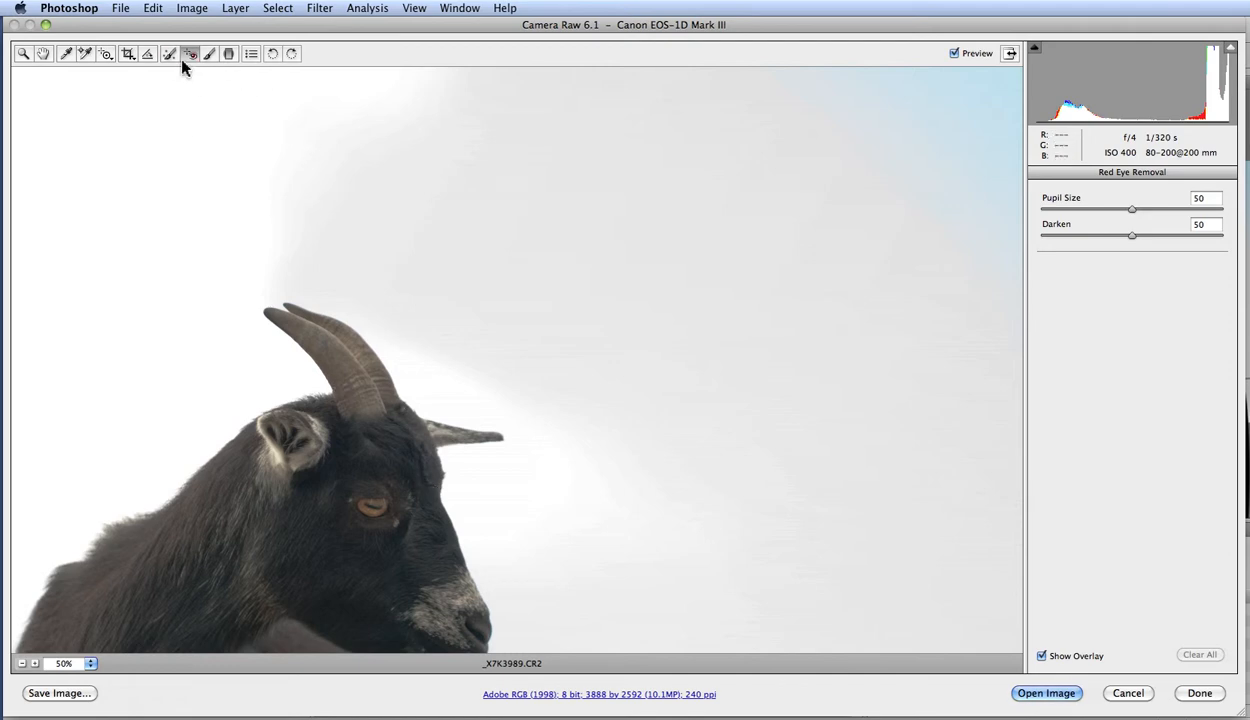
pyautogui.click(209, 54)
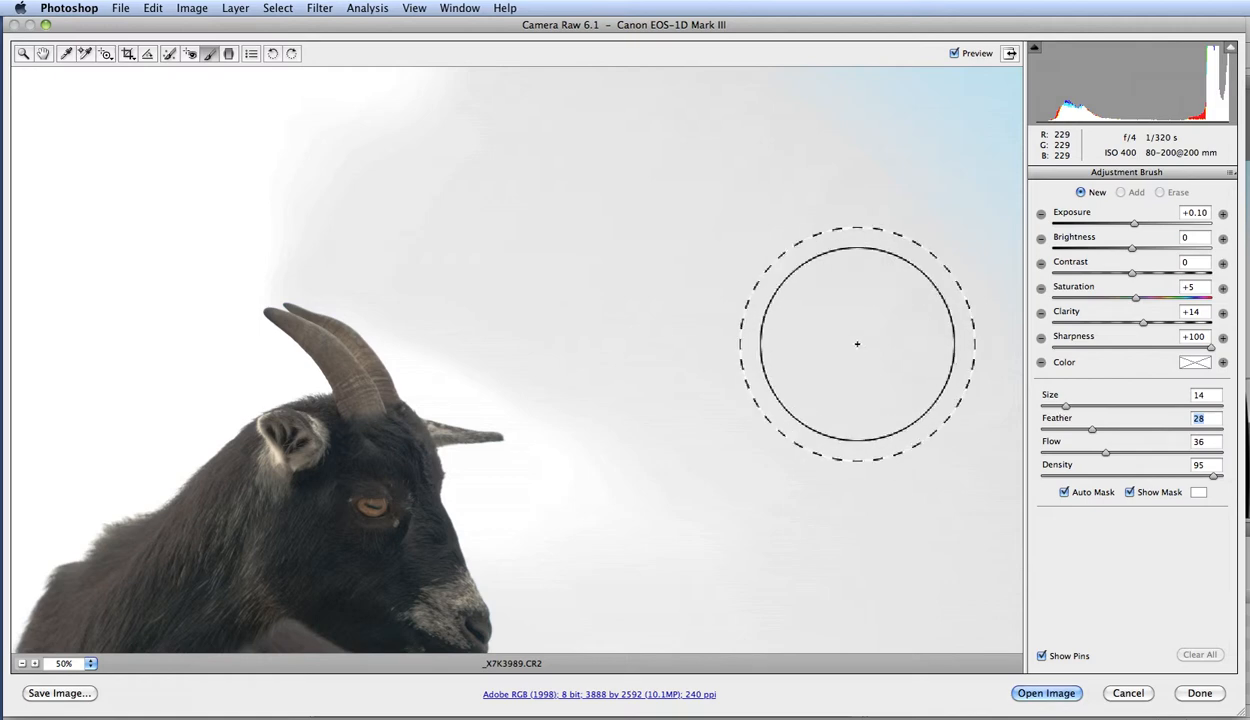
pyautogui.moveTo(1105, 453); pyautogui.dragTo(1145, 453)
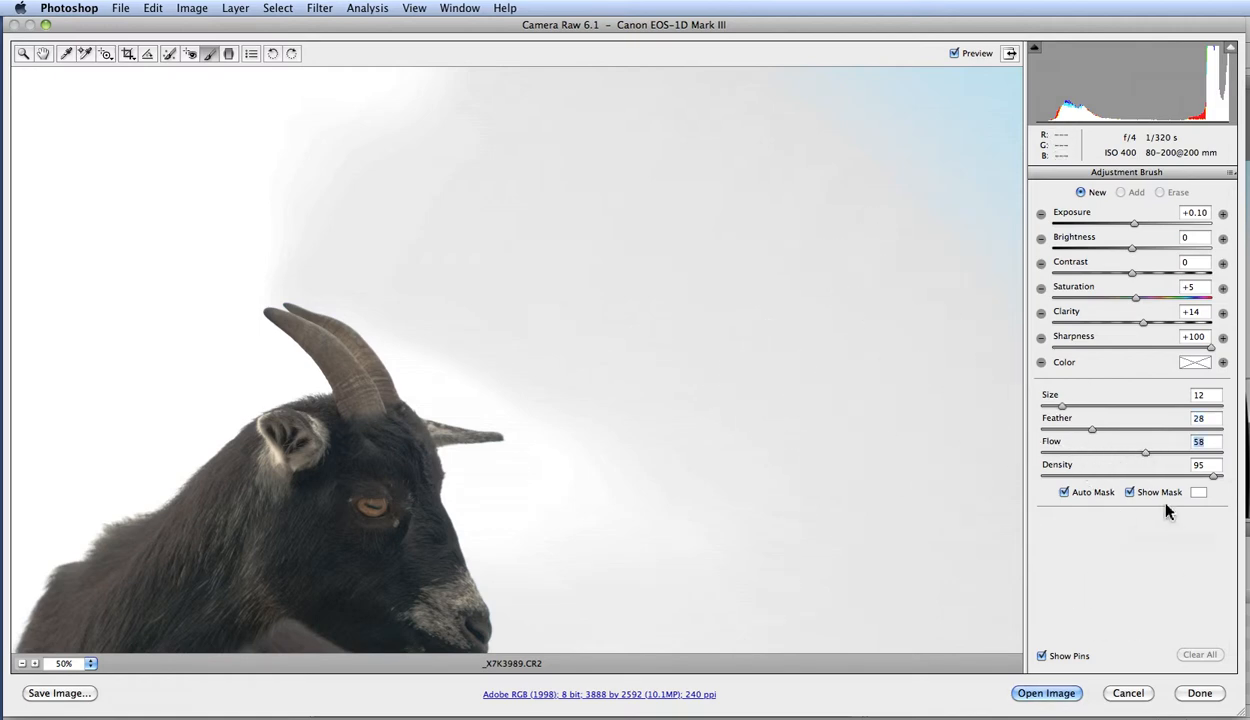
pyautogui.moveTo(1210, 476); pyautogui.dragTo(1086, 476)
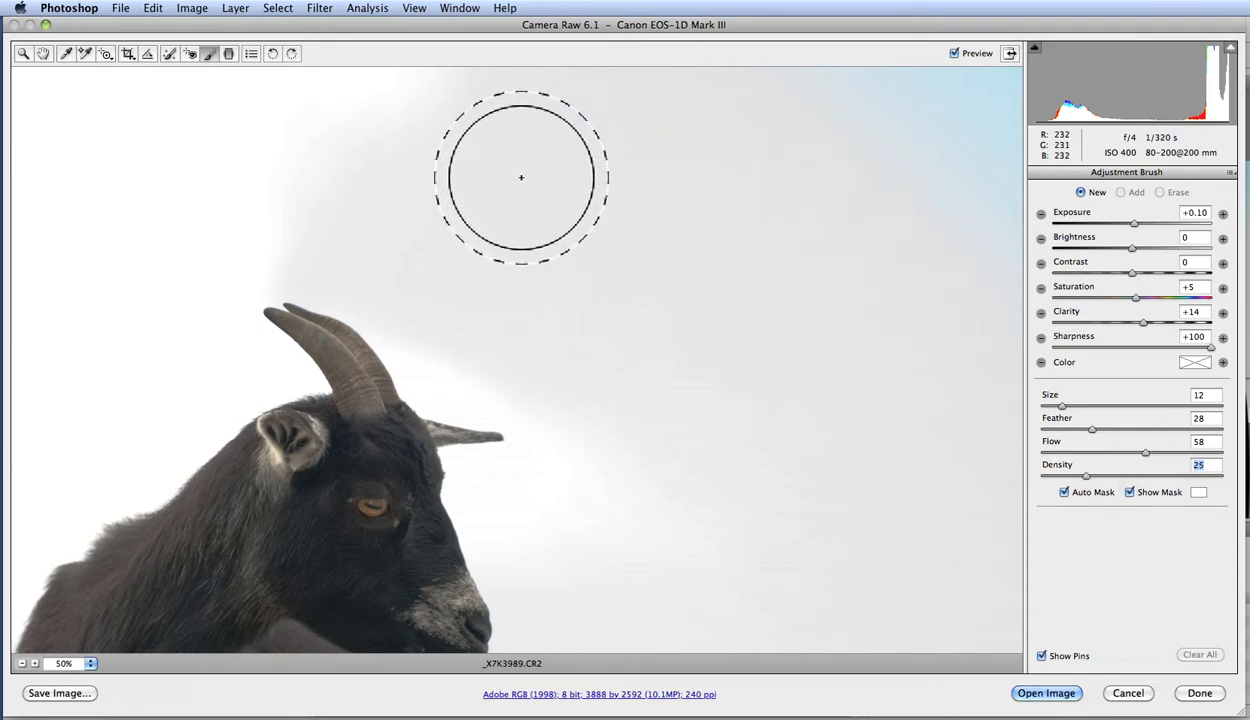
pyautogui.moveTo(530, 157); pyautogui.dragTo(781, 287)
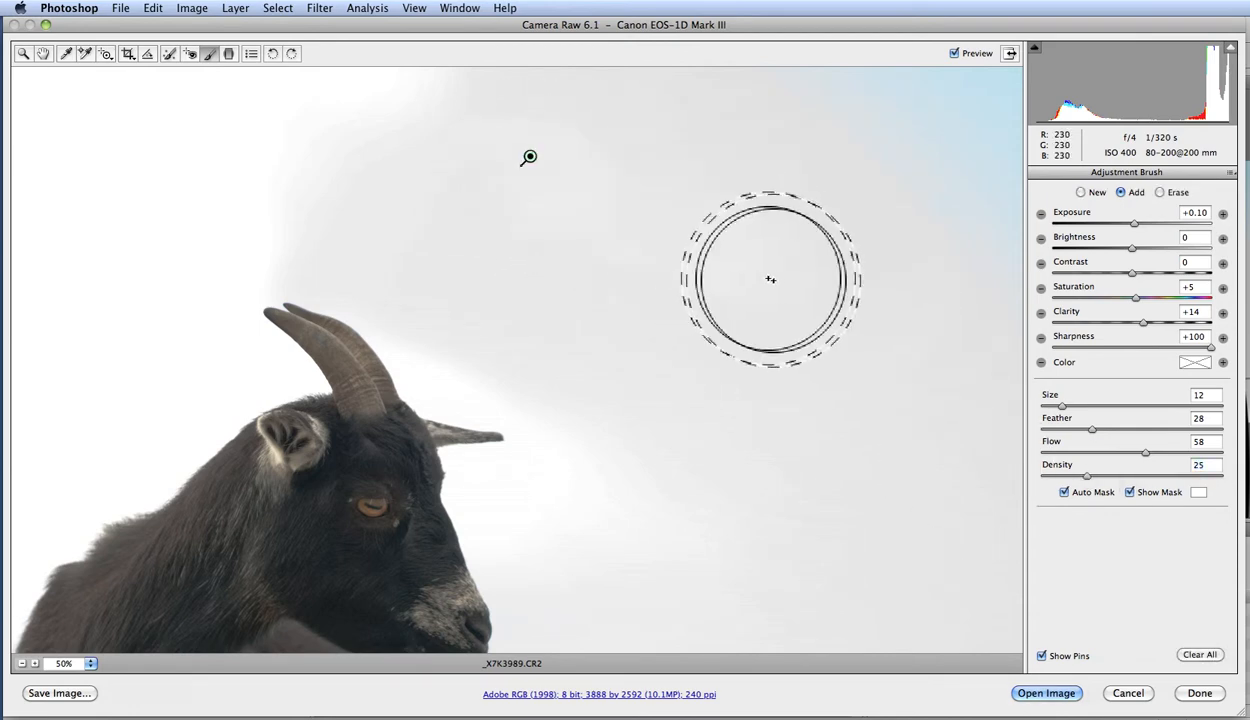
pyautogui.moveTo(580, 195)
pyautogui.mouseDown()
pyautogui.moveTo(531, 158)
pyautogui.moveTo(691, 244)
pyautogui.mouseUp()
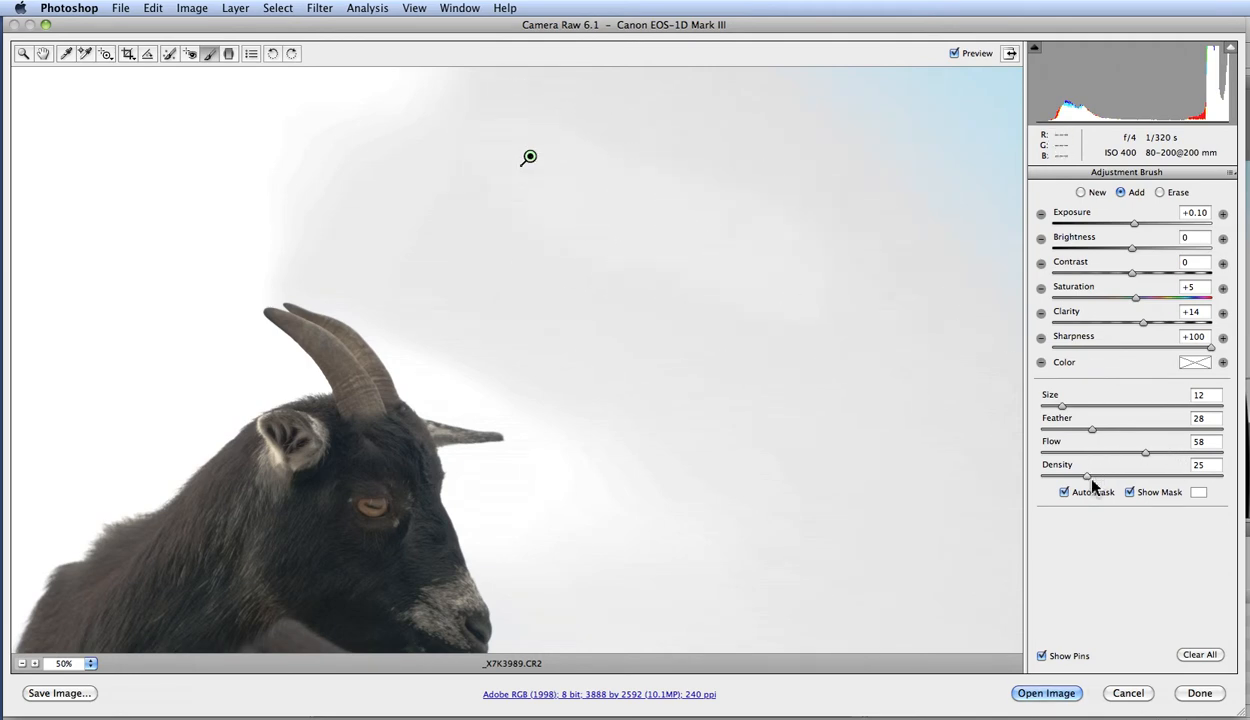
# Set the brush density to 54, extend the painting across the sky, and start a new adjustment in the upper-right sky.
pyautogui.moveTo(1088, 476); pyautogui.dragTo(1139, 477)
pyautogui.moveTo(587, 292)
pyautogui.mouseDown()
pyautogui.moveTo(733, 351)
pyautogui.moveTo(772, 348)
pyautogui.moveTo(796, 291)
pyautogui.moveTo(705, 250)
pyautogui.moveTo(739, 301)
pyautogui.mouseUp()
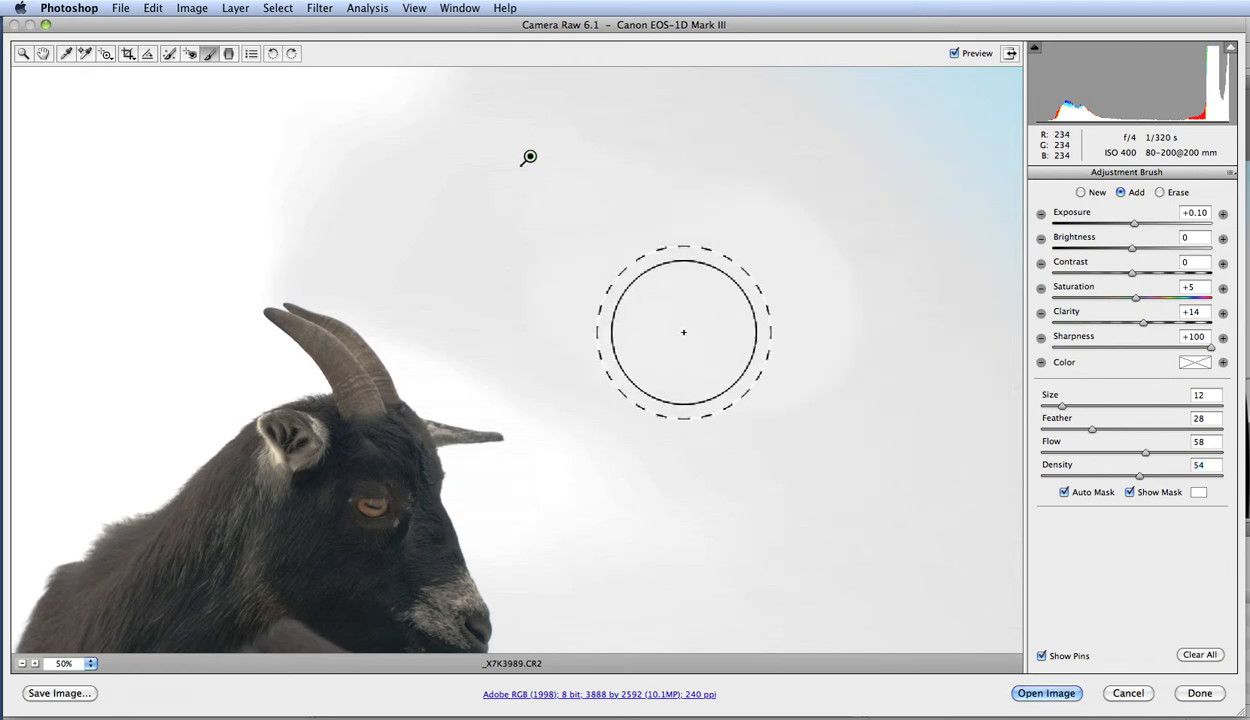
pyautogui.click(1081, 192)
pyautogui.moveTo(707, 138)
pyautogui.mouseDown()
pyautogui.moveTo(797, 173)
pyautogui.moveTo(833, 272)
pyautogui.moveTo(888, 238)
pyautogui.moveTo(784, 265)
pyautogui.mouseUp()
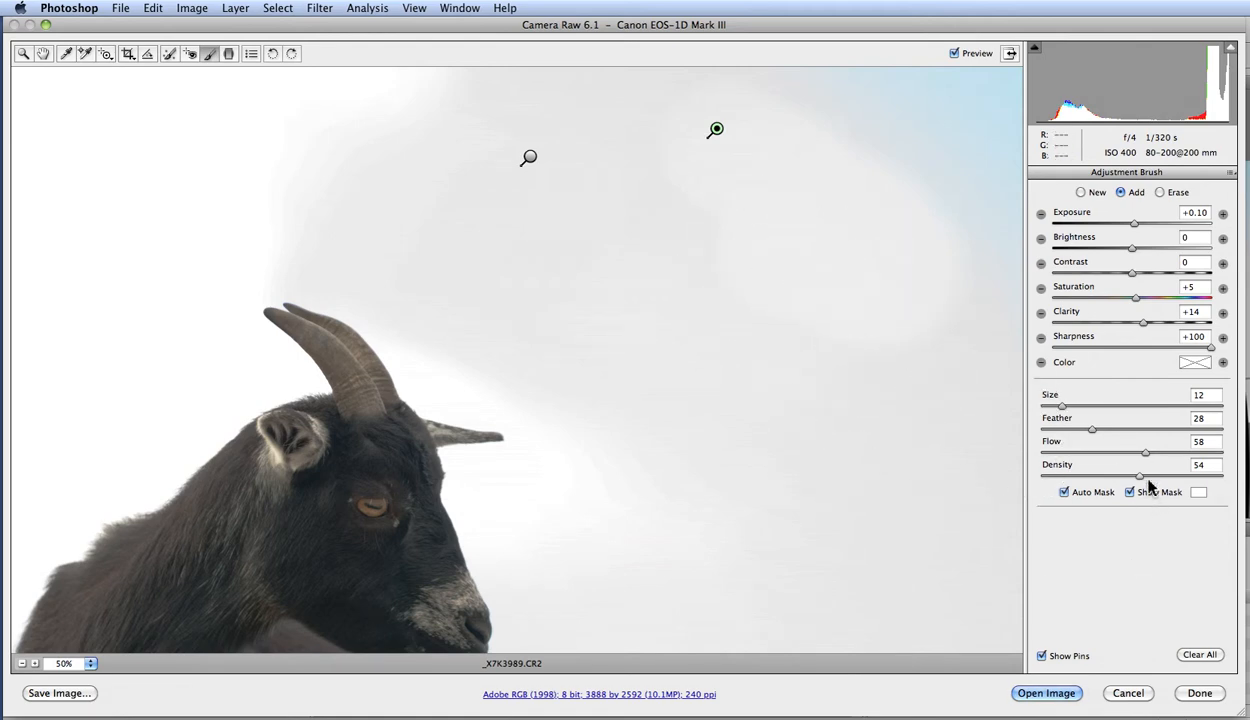
# Set the brush density to 91 and paint a new adjustment across the sky beside the goat's face.
pyautogui.moveTo(1137, 479); pyautogui.dragTo(1203, 479)
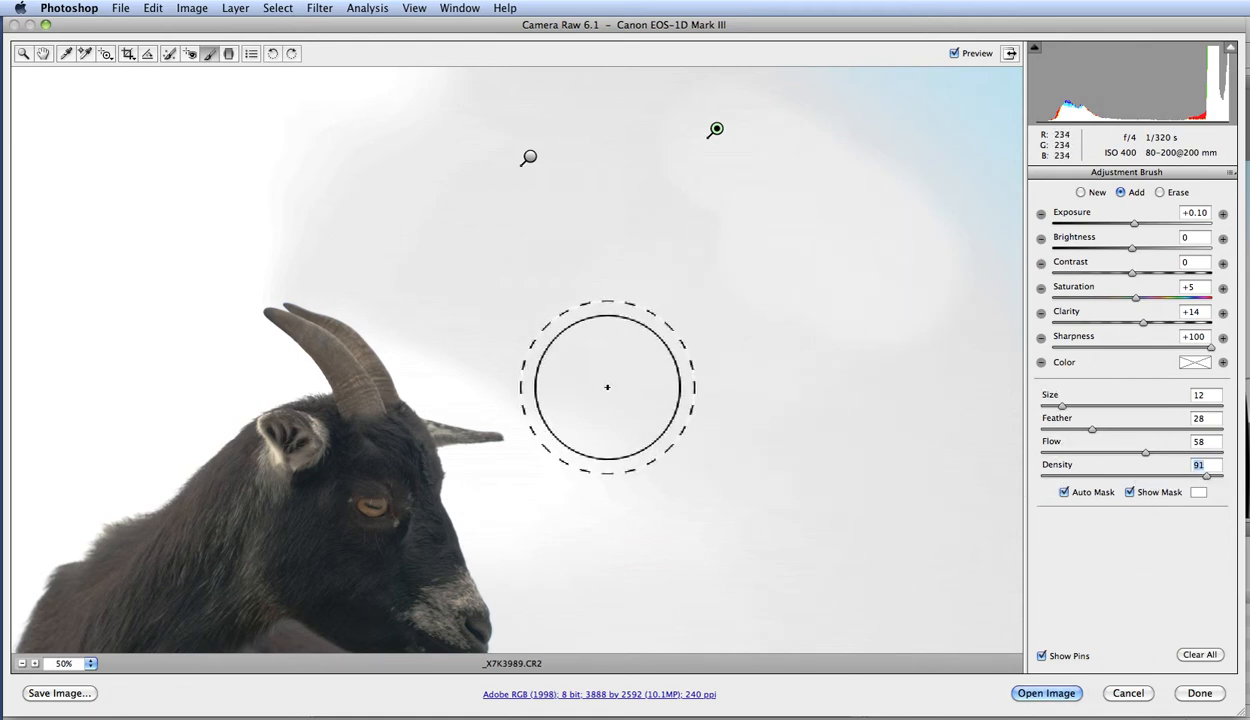
pyautogui.moveTo(531, 313)
pyautogui.mouseDown()
pyautogui.moveTo(695, 466)
pyautogui.moveTo(622, 452)
pyautogui.moveTo(706, 516)
pyautogui.mouseUp()
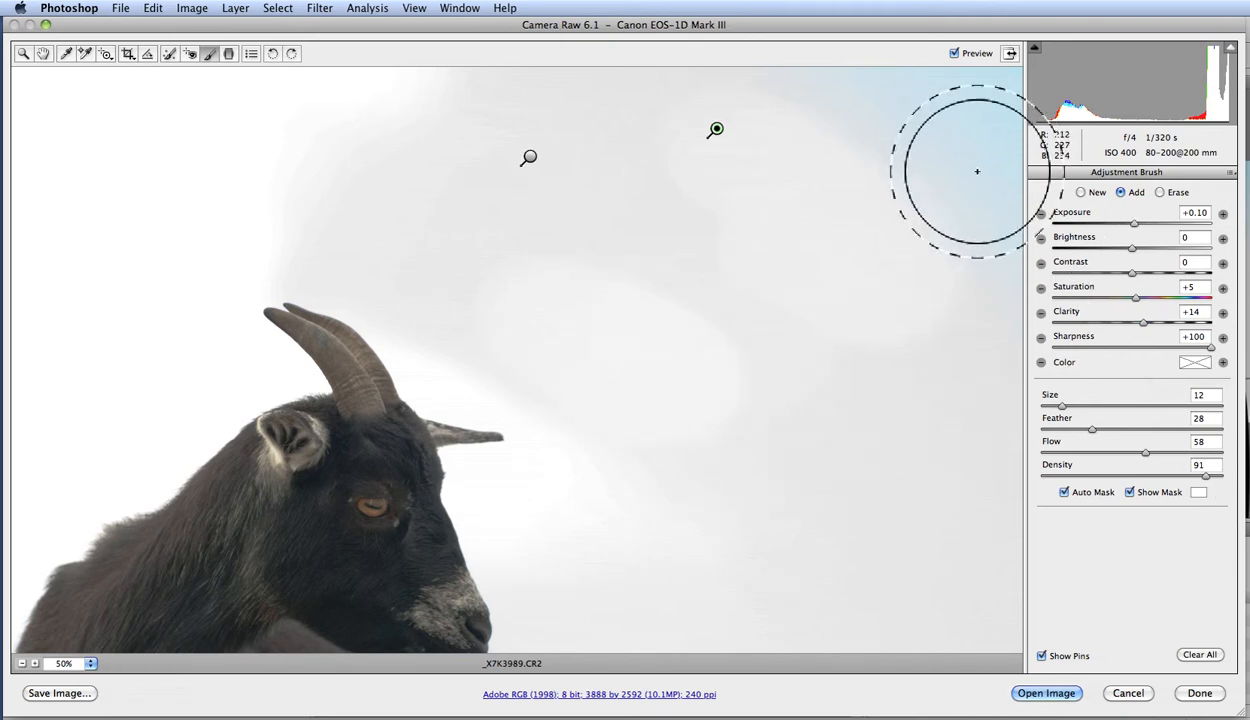
pyautogui.click(581, 320)
pyautogui.moveTo(751, 398)
pyautogui.mouseDown()
pyautogui.moveTo(906, 442)
pyautogui.moveTo(661, 248)
pyautogui.moveTo(690, 338)
pyautogui.moveTo(874, 387)
pyautogui.mouseUp()
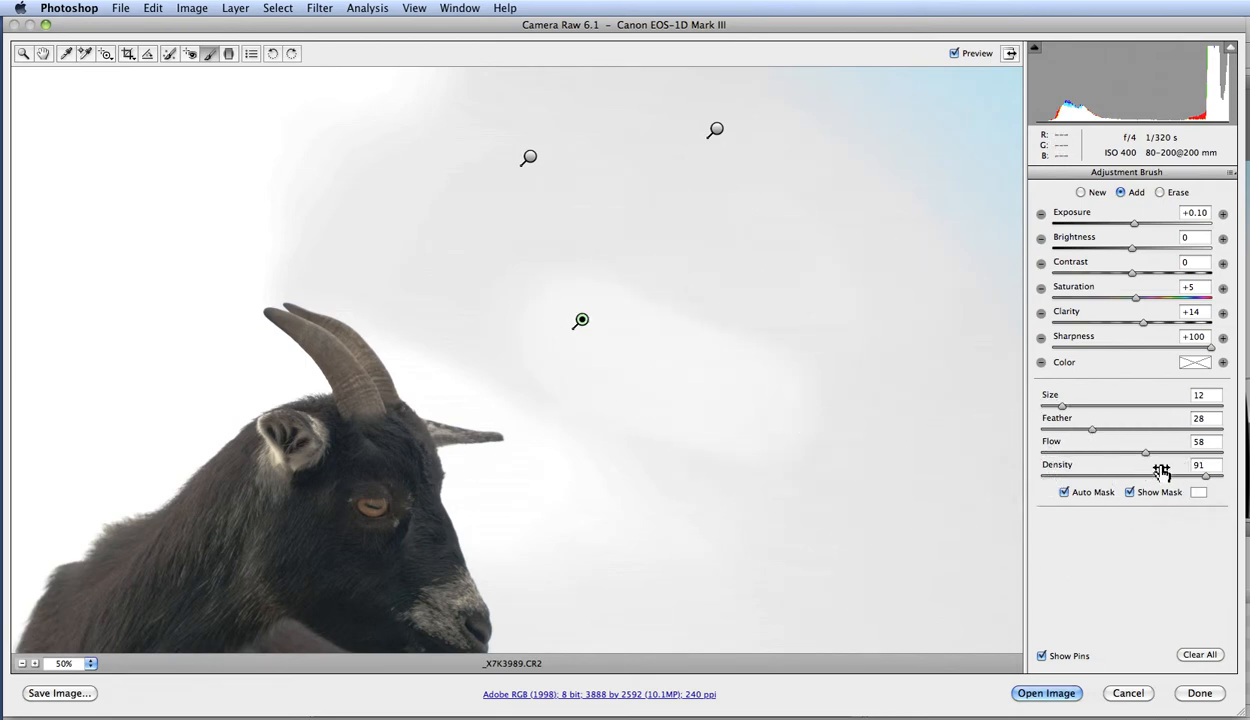
# Paint over the goat's face at density 100, undo the stroke, and clear all brush adjustments.
pyautogui.moveTo(385, 529)
pyautogui.mouseDown()
pyautogui.moveTo(305, 494)
pyautogui.moveTo(340, 496)
pyautogui.mouseUp()
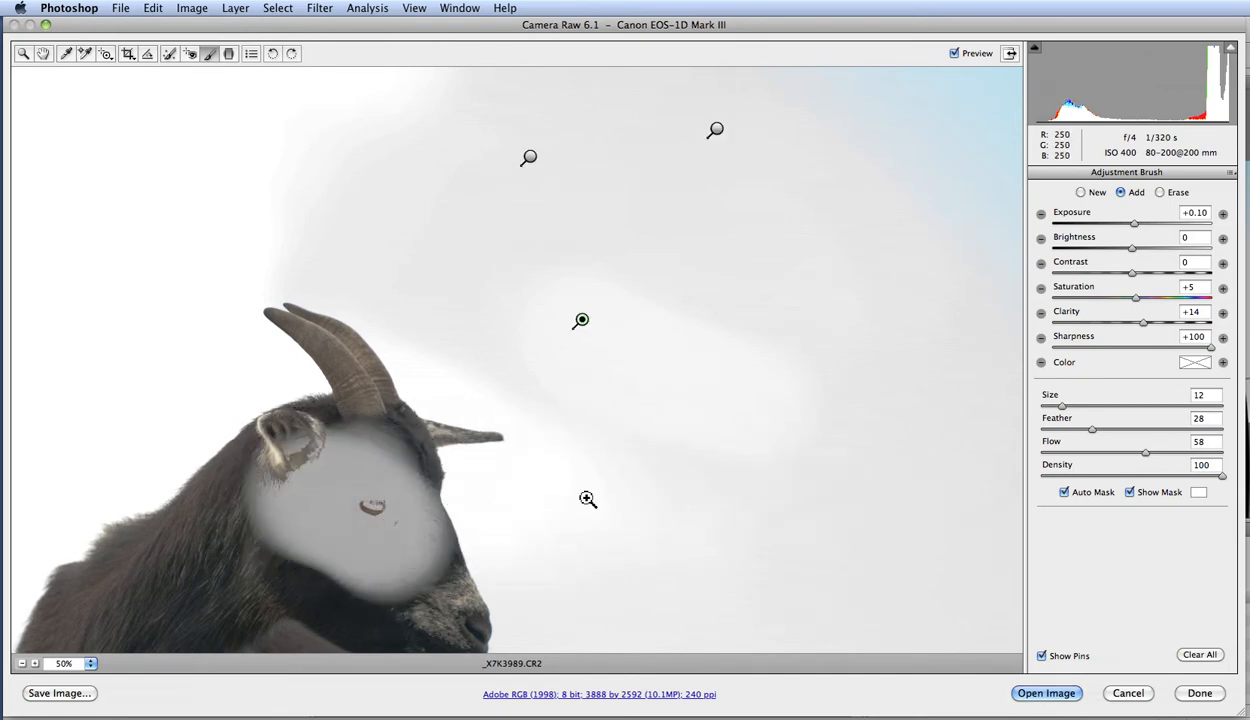
pyautogui.press('super+z')
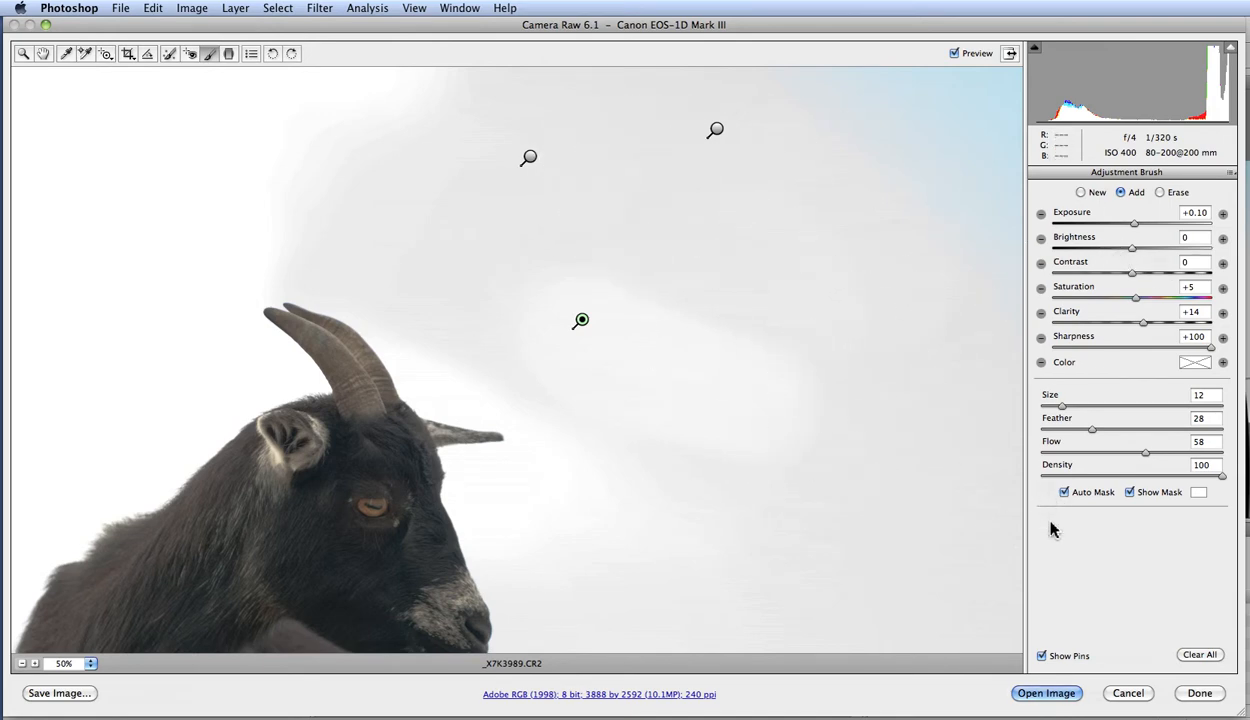
pyautogui.click(1200, 655)
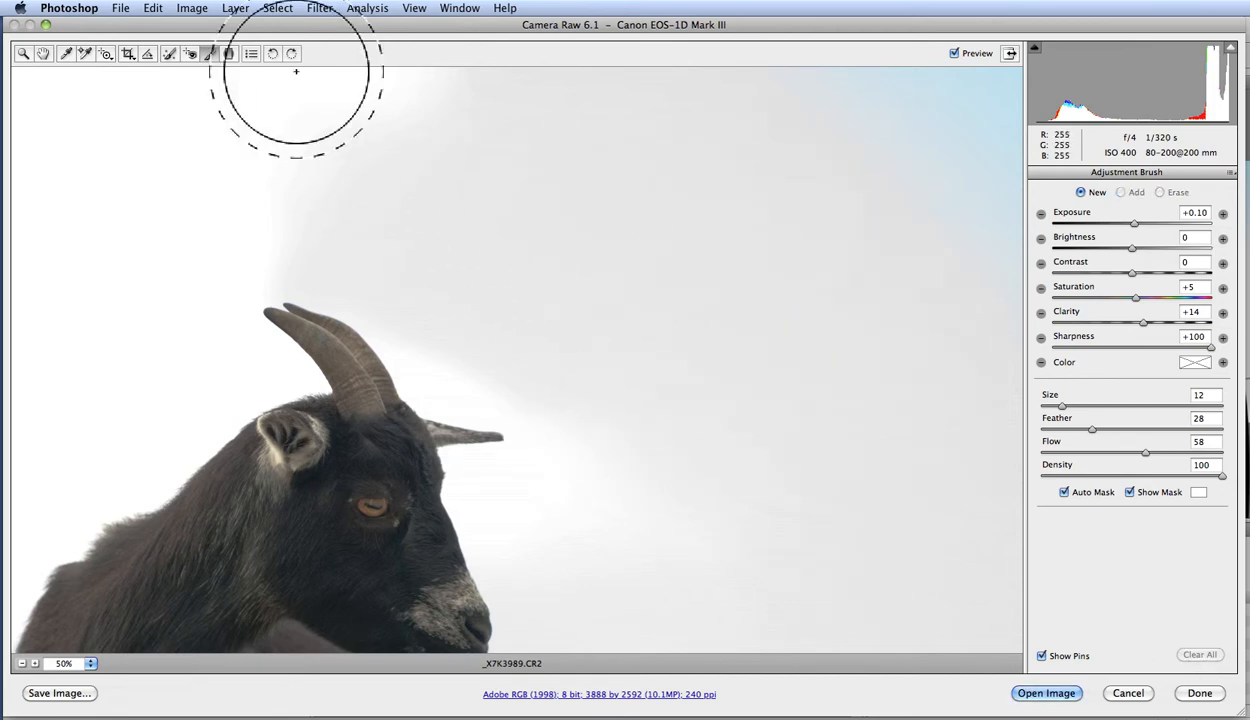
# Draw a graduated filter from above the horns up to the image's top edge, set its exposure to -0.20, and clear it.
pyautogui.click(229, 55)
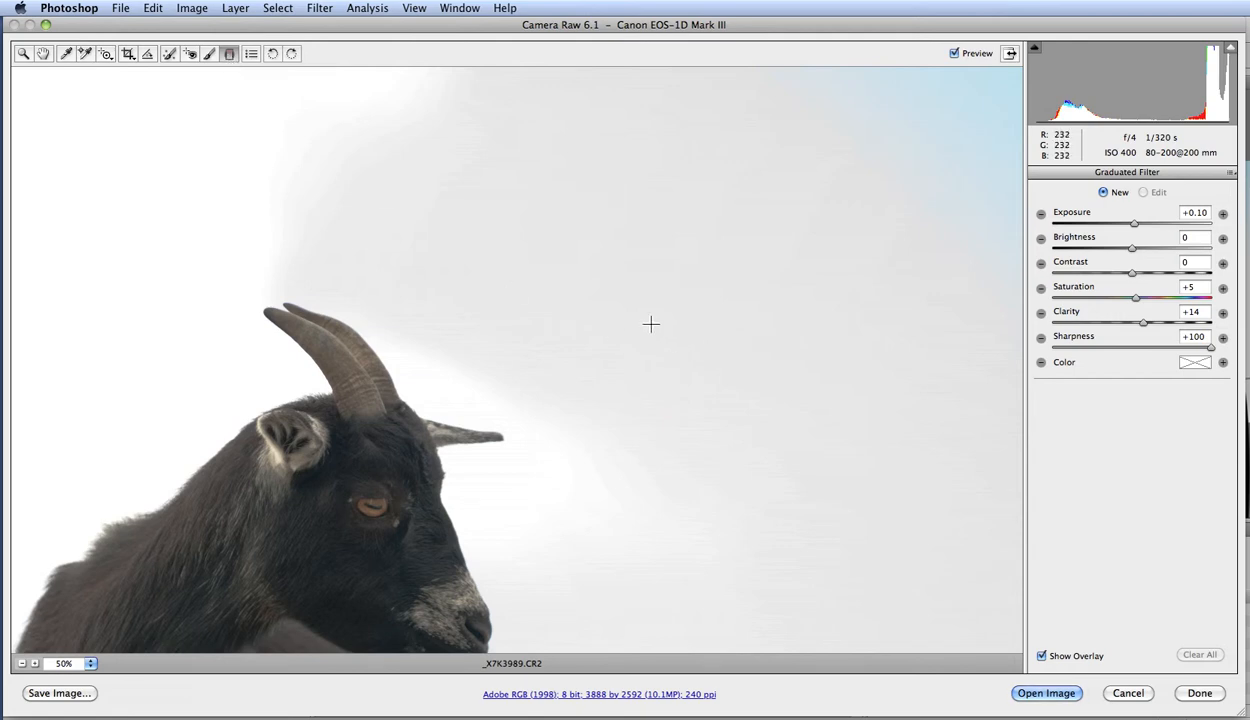
pyautogui.keyDown('alt'); pyautogui.click(495, 267); pyautogui.keyUp('alt')
pyautogui.keyDown('alt'); pyautogui.click(523, 338); pyautogui.keyUp('alt')
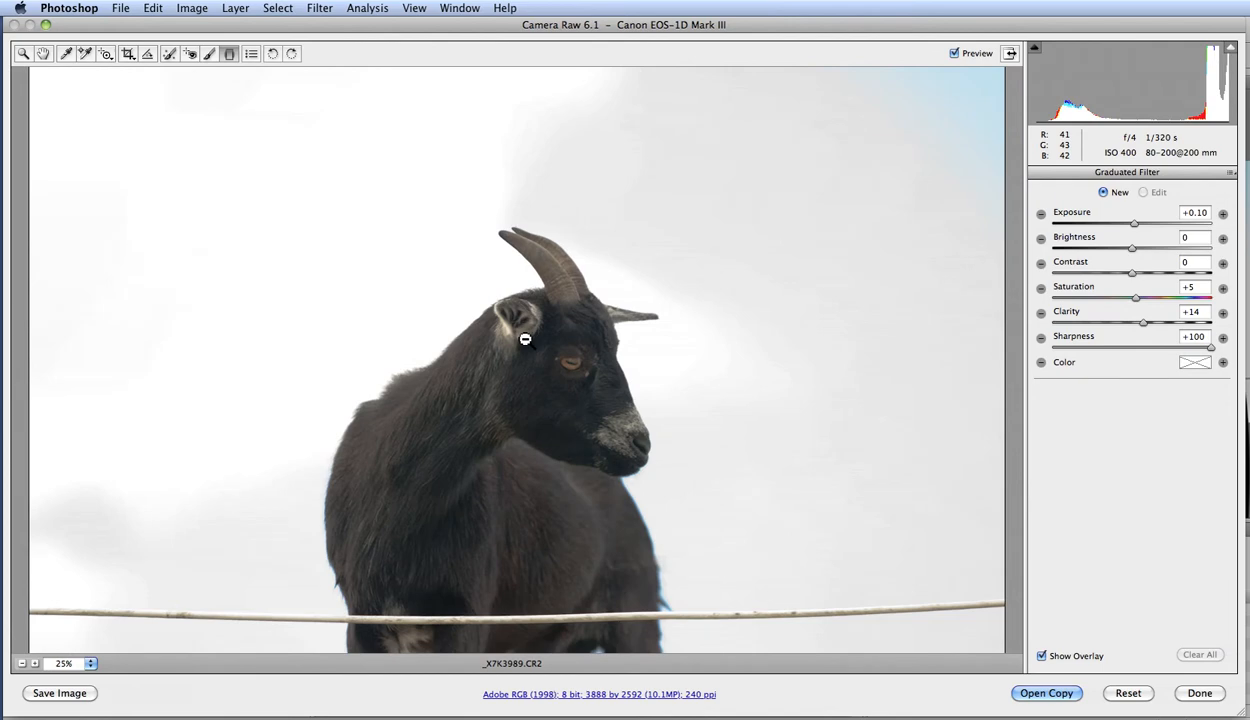
pyautogui.keyDown('alt'); pyautogui.click(527, 338); pyautogui.keyUp('alt')
pyautogui.hotkey('ctrl', '+')
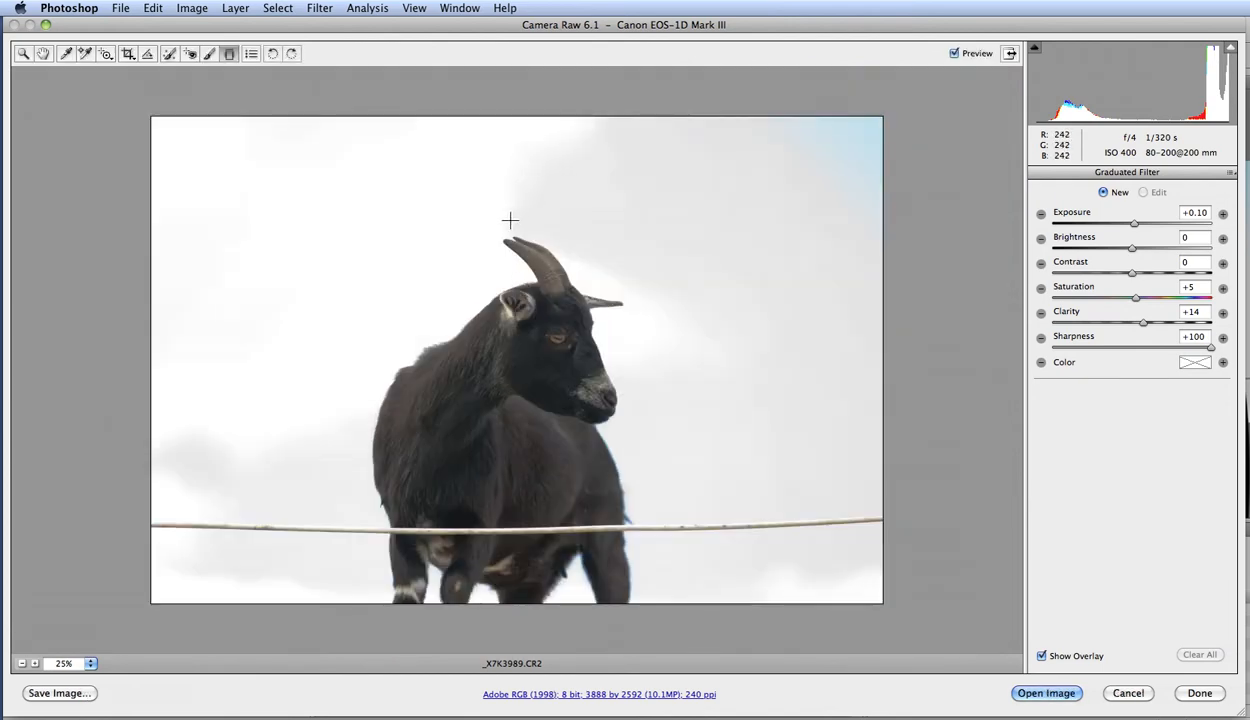
pyautogui.moveTo(508, 221); pyautogui.dragTo(510, 127)
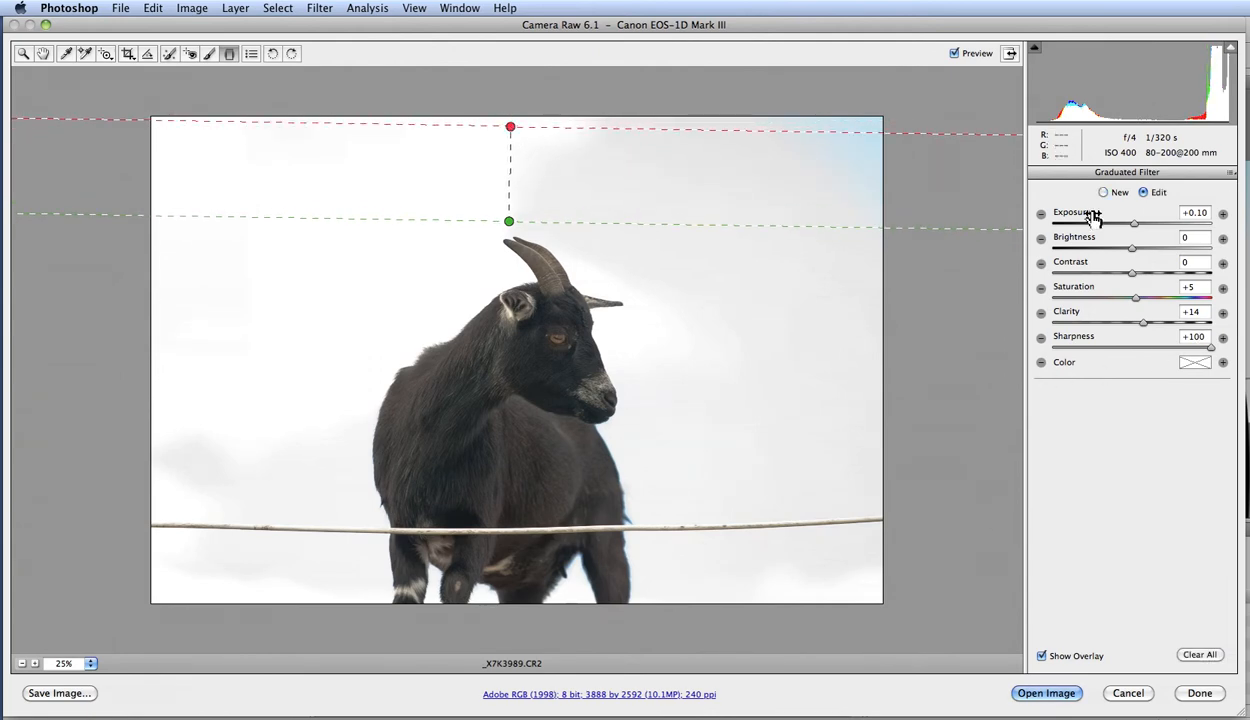
pyautogui.moveTo(1134, 224)
pyautogui.mouseDown()
pyautogui.moveTo(1173, 229)
pyautogui.moveTo(1058, 229)
pyautogui.moveTo(1198, 229)
pyautogui.moveTo(1050, 222)
pyautogui.moveTo(1185, 229)
pyautogui.moveTo(1128, 223)
pyautogui.mouseUp()
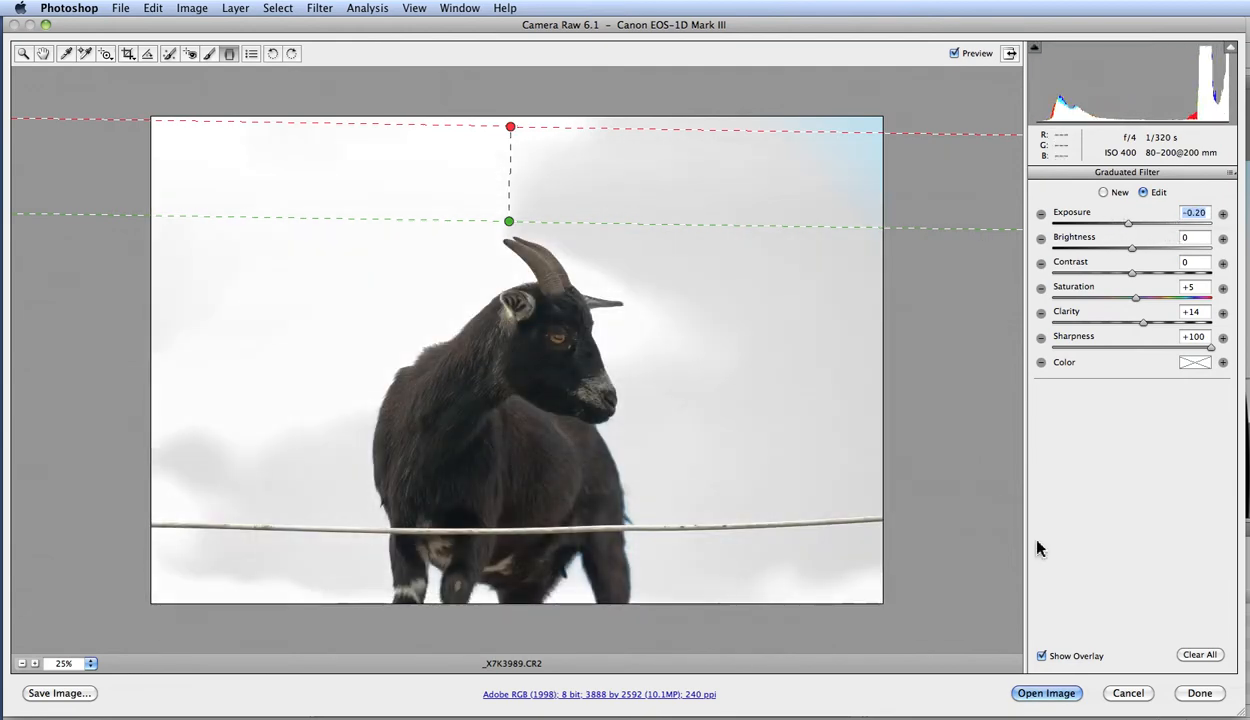
pyautogui.click(1199, 656)
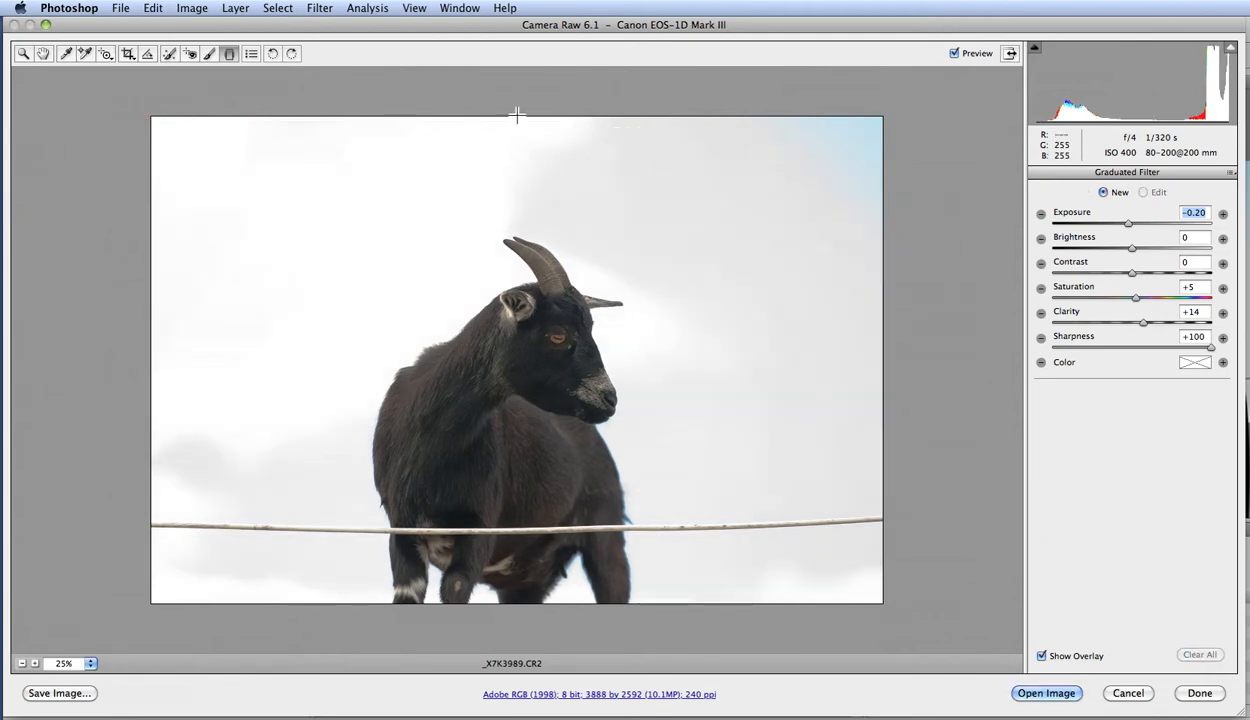
# Draw a graduated filter from the image's top edge down to just above the horns and set its exposure to -4.00.
pyautogui.moveTo(516, 120); pyautogui.dragTo(515, 213)
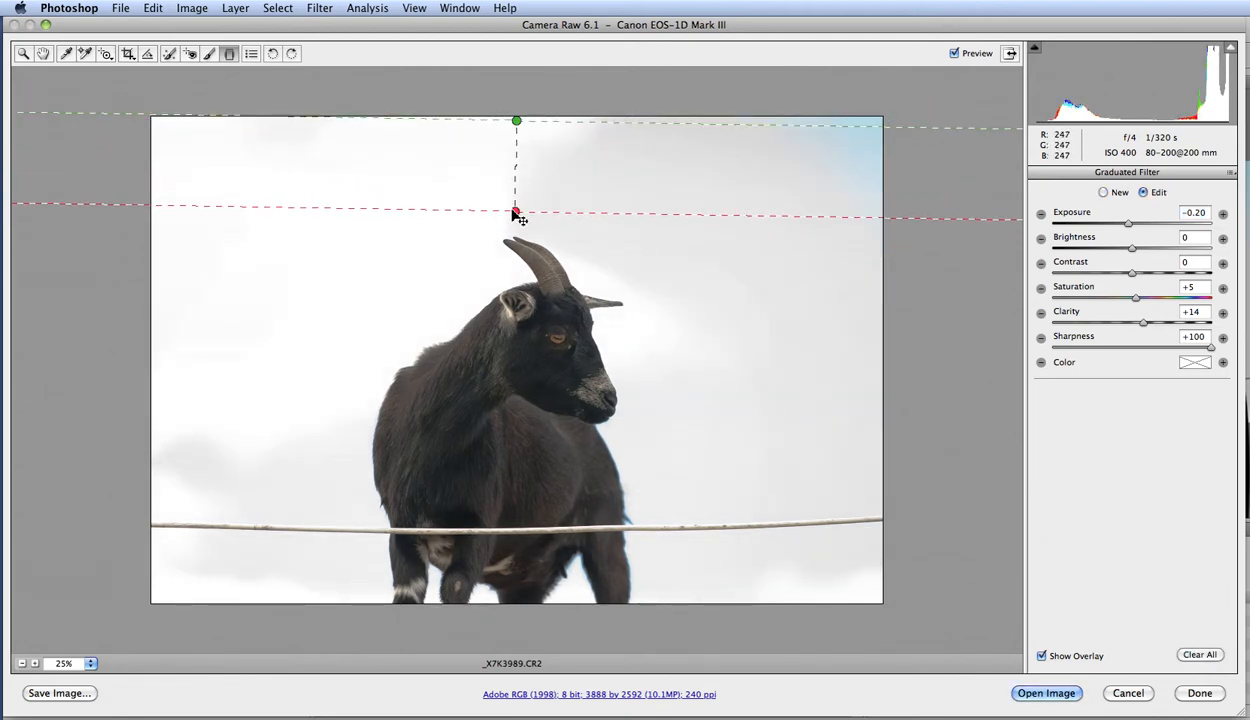
pyautogui.moveTo(1146, 228); pyautogui.dragTo(1048, 224)
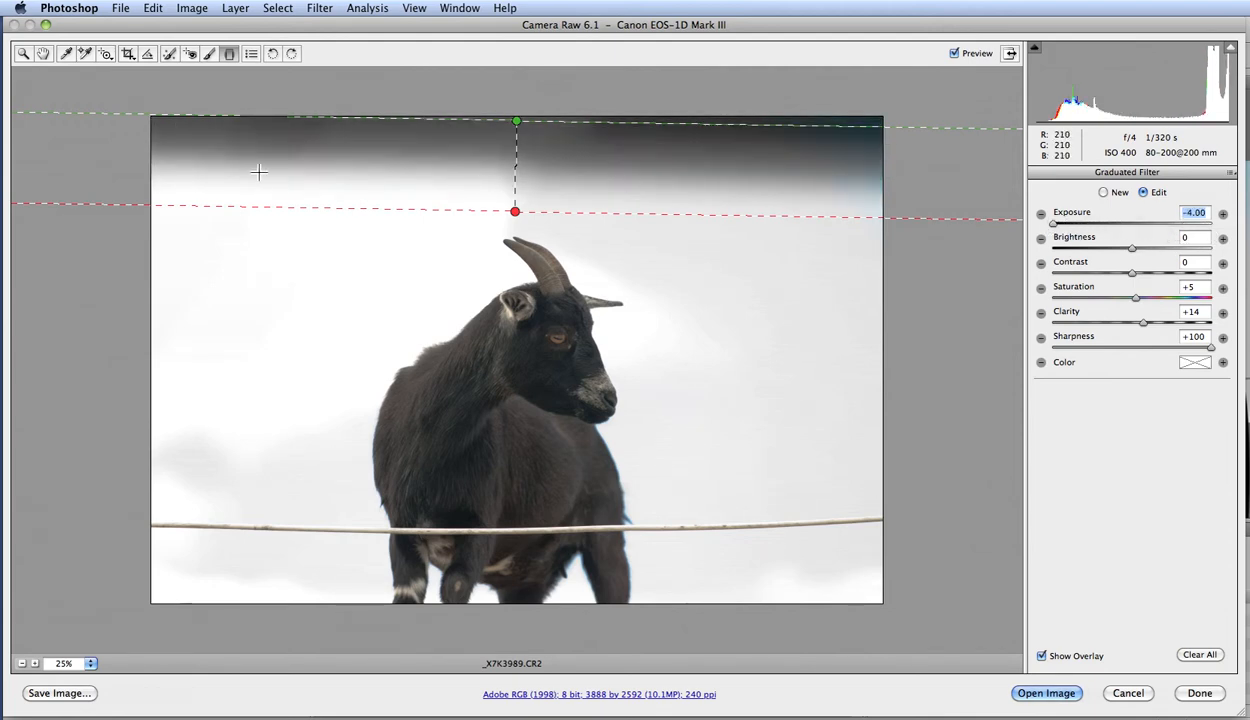
# Stretch the filter's end down to the goat's ear and back to above the horns, and set its exposure to -0.15.
pyautogui.moveTo(515, 214); pyautogui.dragTo(516, 320)
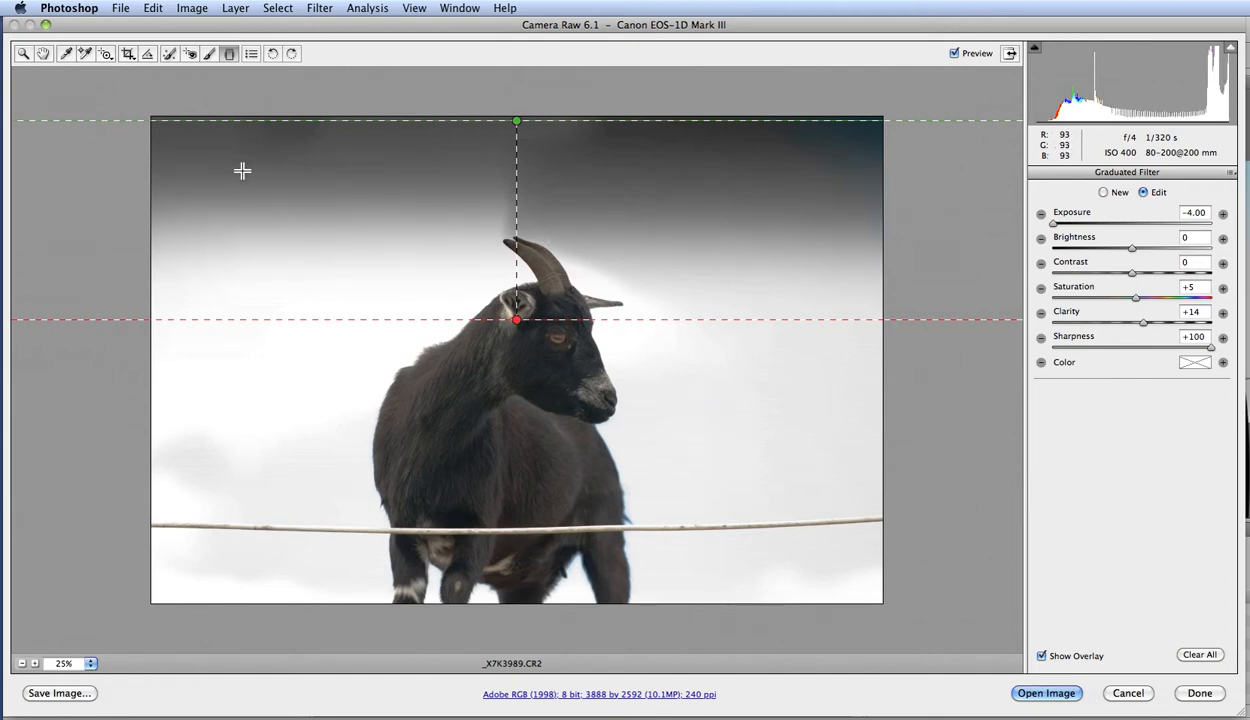
pyautogui.moveTo(518, 321); pyautogui.dragTo(516, 211)
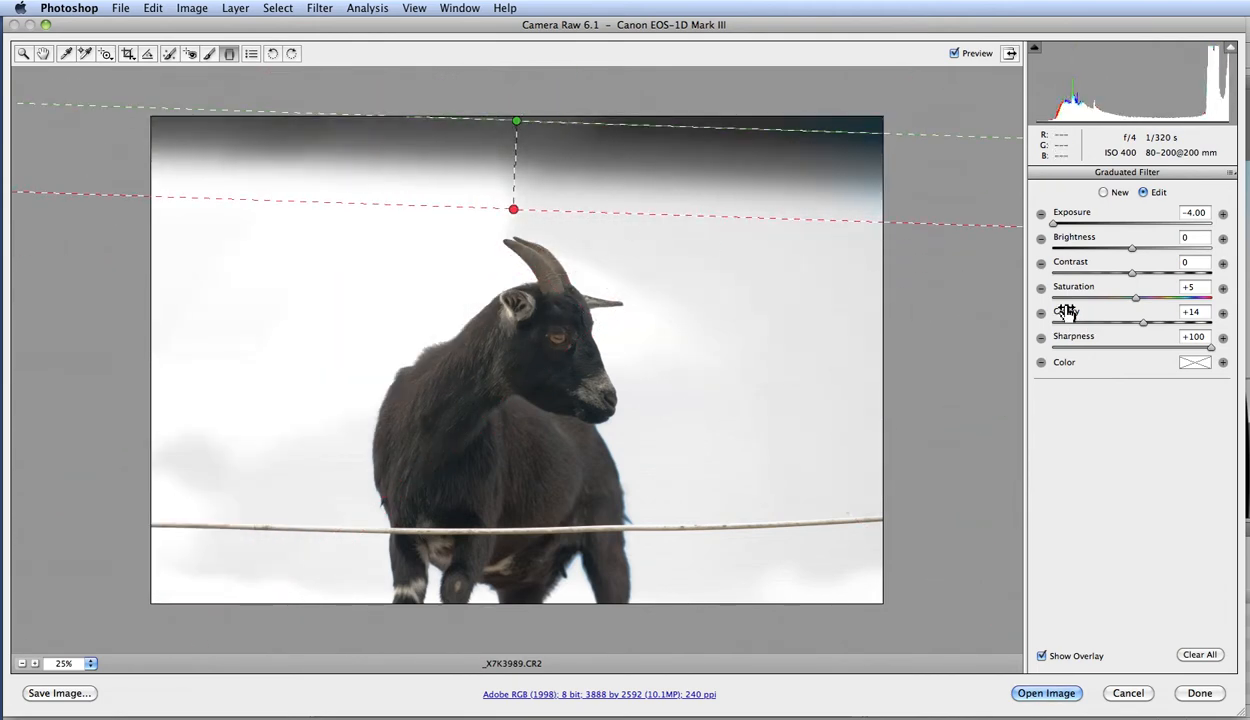
pyautogui.moveTo(1053, 224); pyautogui.dragTo(1128, 233)
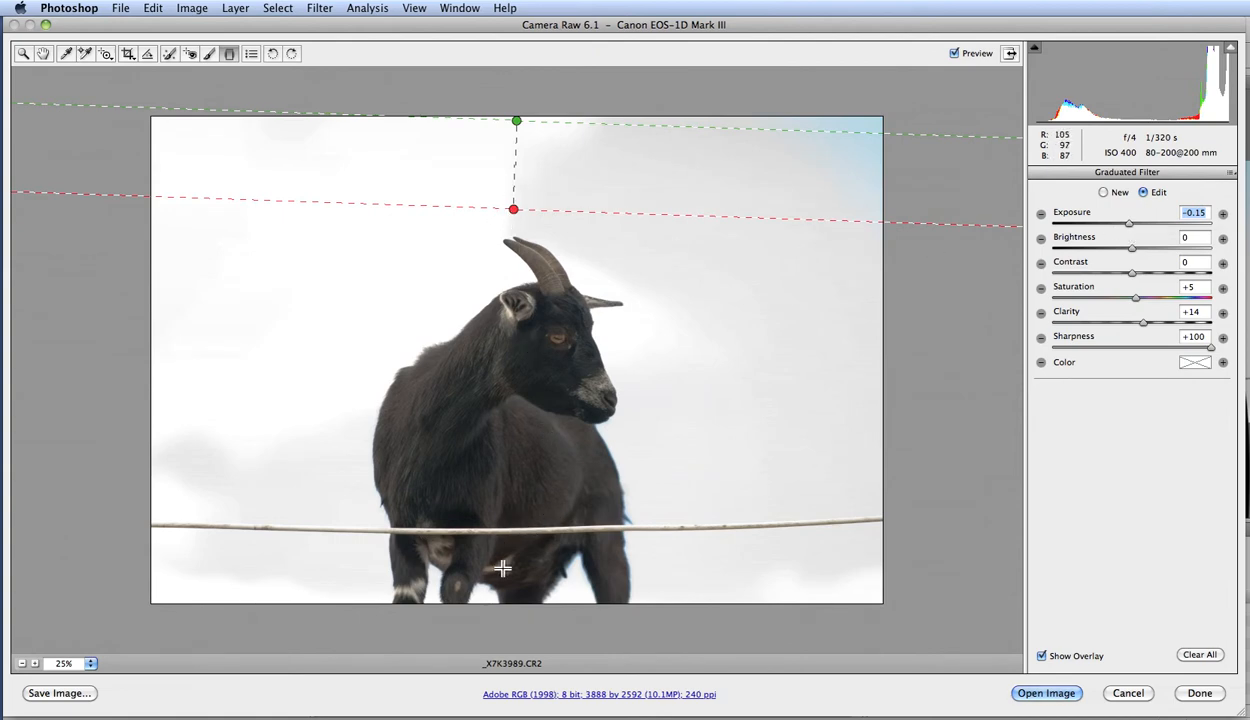
# Add a second graduated filter from the image's bottom edge up past the wire and set its exposure to -1.20.
pyautogui.moveTo(494, 598); pyautogui.dragTo(494, 482)
pyautogui.moveTo(1128, 223)
pyautogui.mouseDown()
pyautogui.moveTo(1178, 228)
pyautogui.moveTo(1062, 222)
pyautogui.moveTo(1107, 222)
pyautogui.mouseUp()
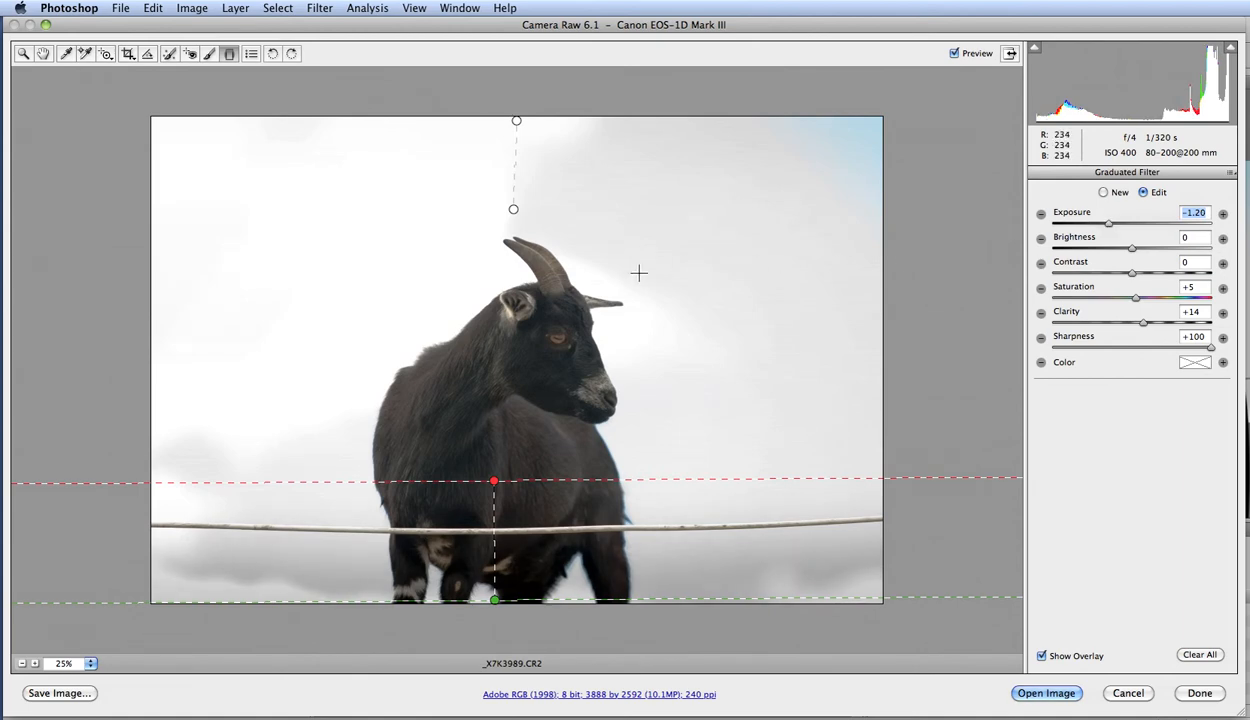
# Rotate the image by 90 degrees and return it to its landscape orientation.
pyautogui.click(291, 55)
pyautogui.click(291, 55)
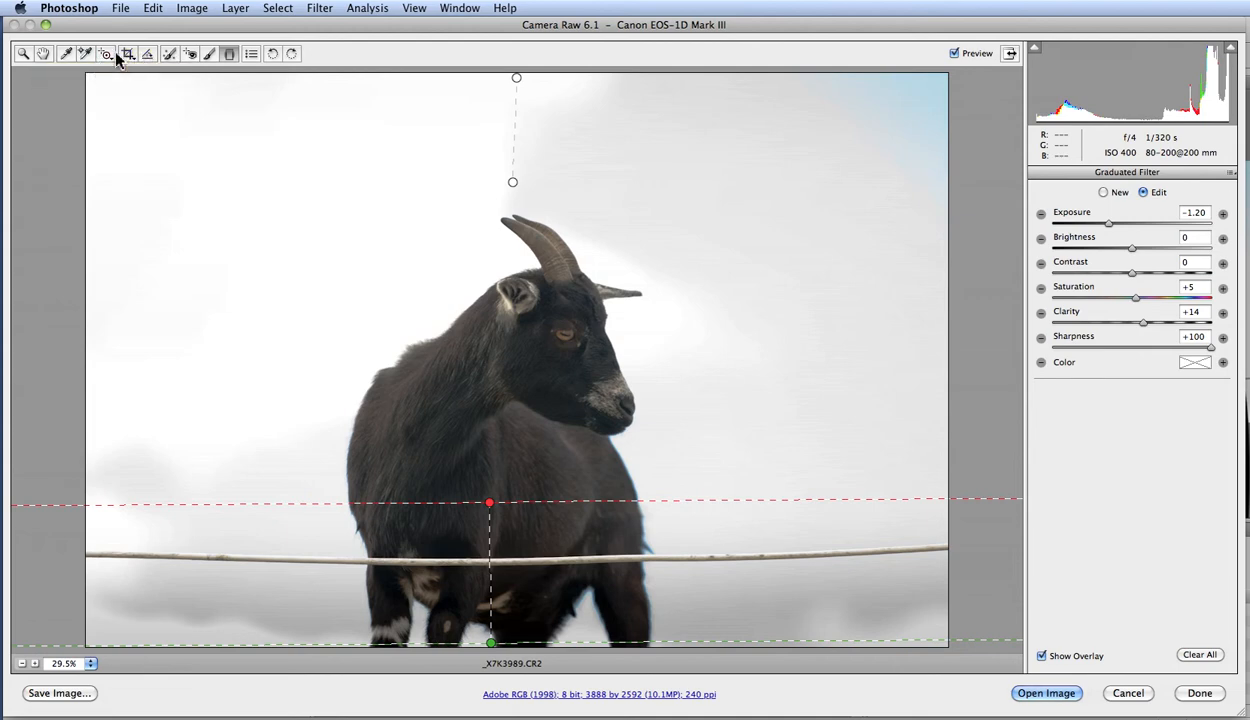
pyautogui.click(170, 55)
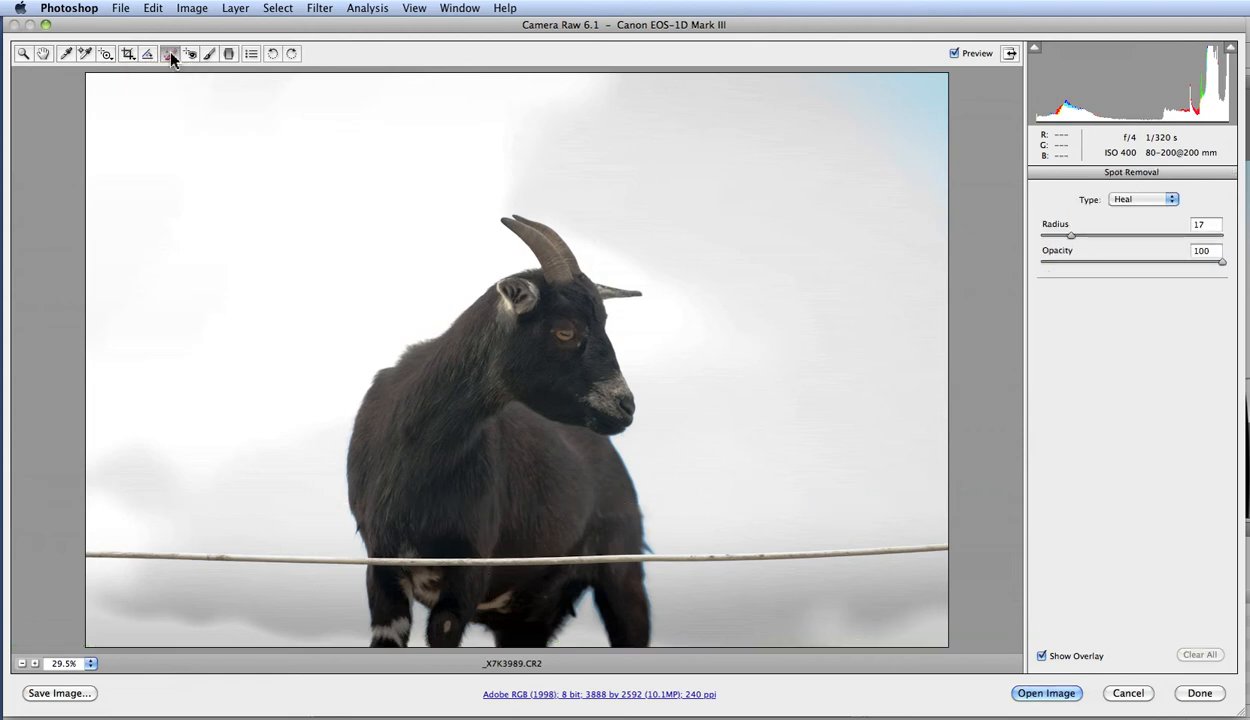
pyautogui.click(1139, 200)
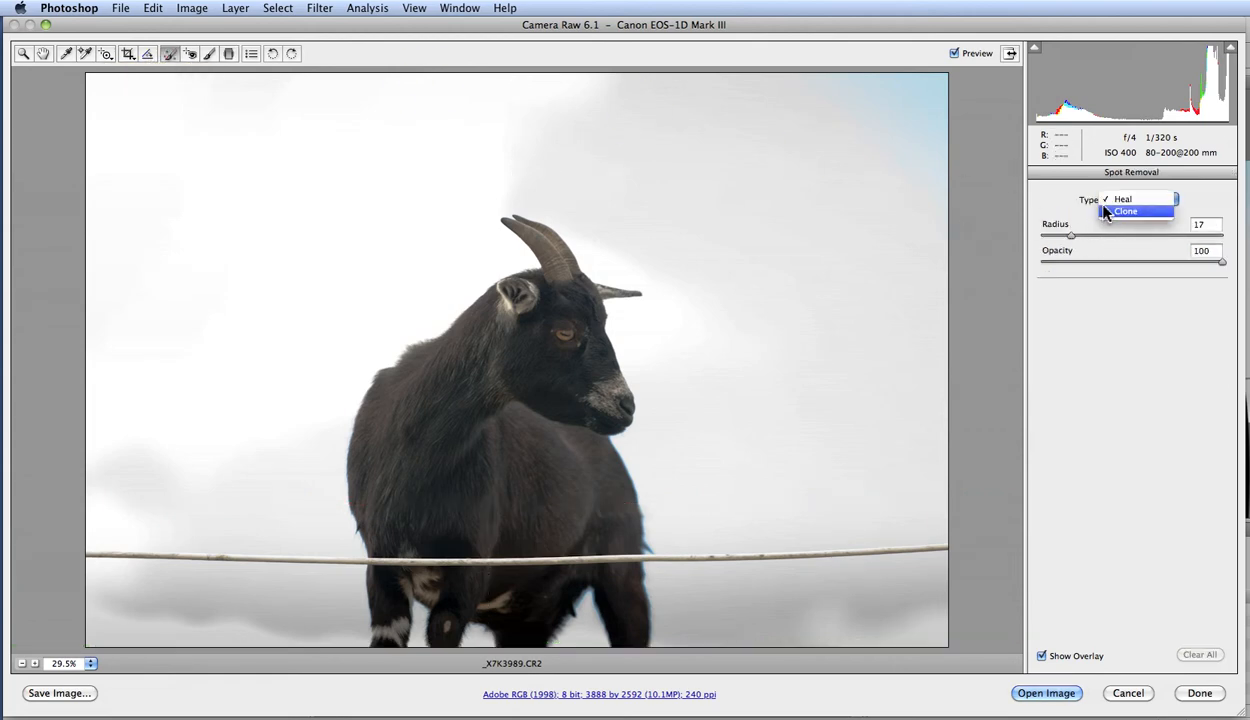
pyautogui.click(980, 212)
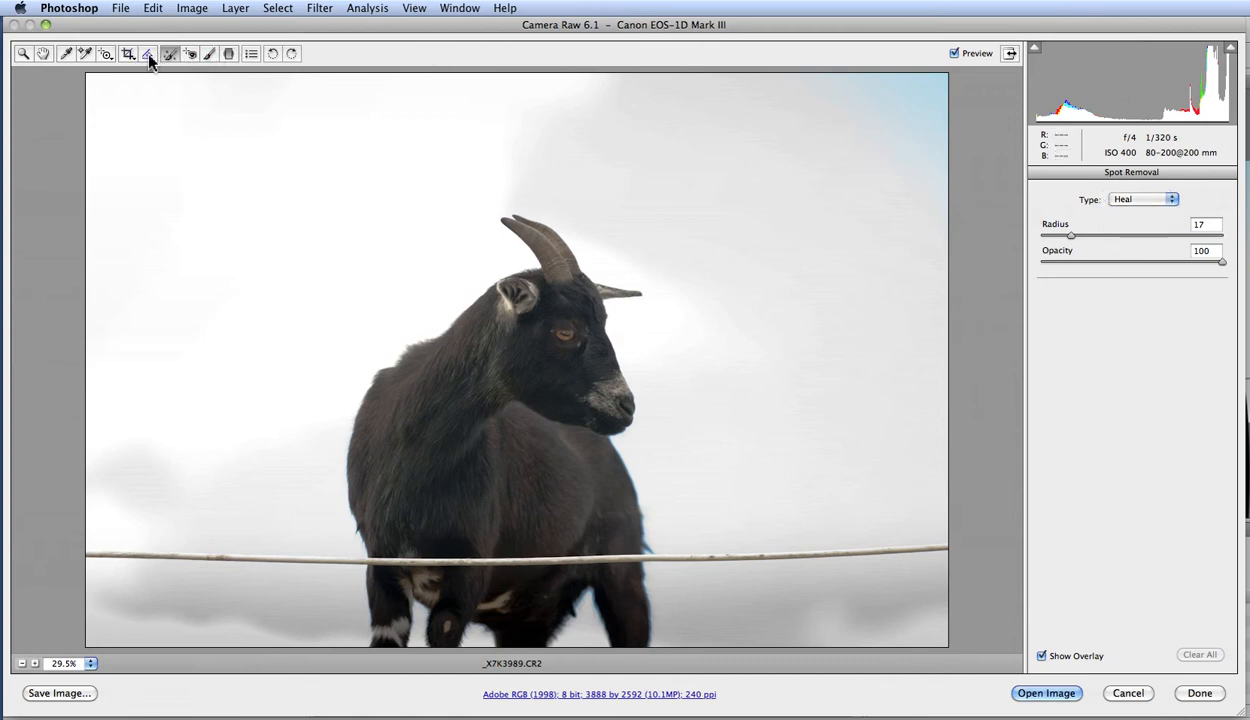
pyautogui.click(86, 54)
pyautogui.click(70, 58)
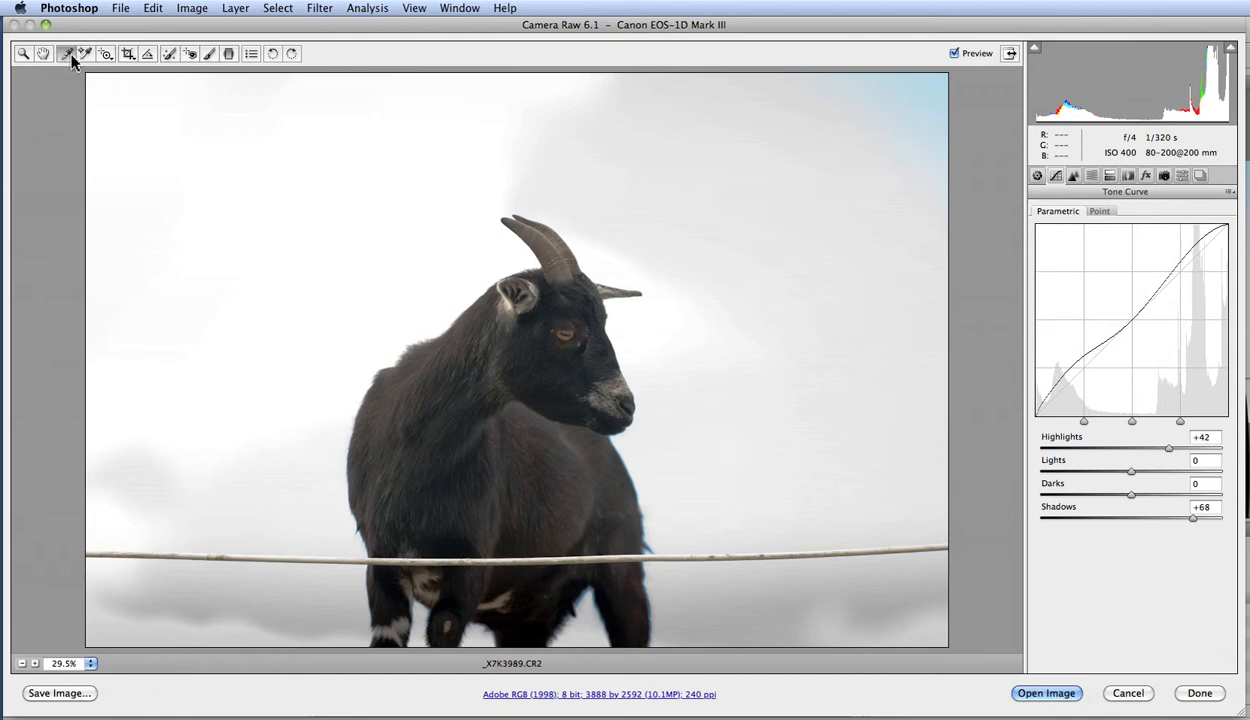
# Activate Spot Removal and set its type to Clone.
pyautogui.click(170, 55)
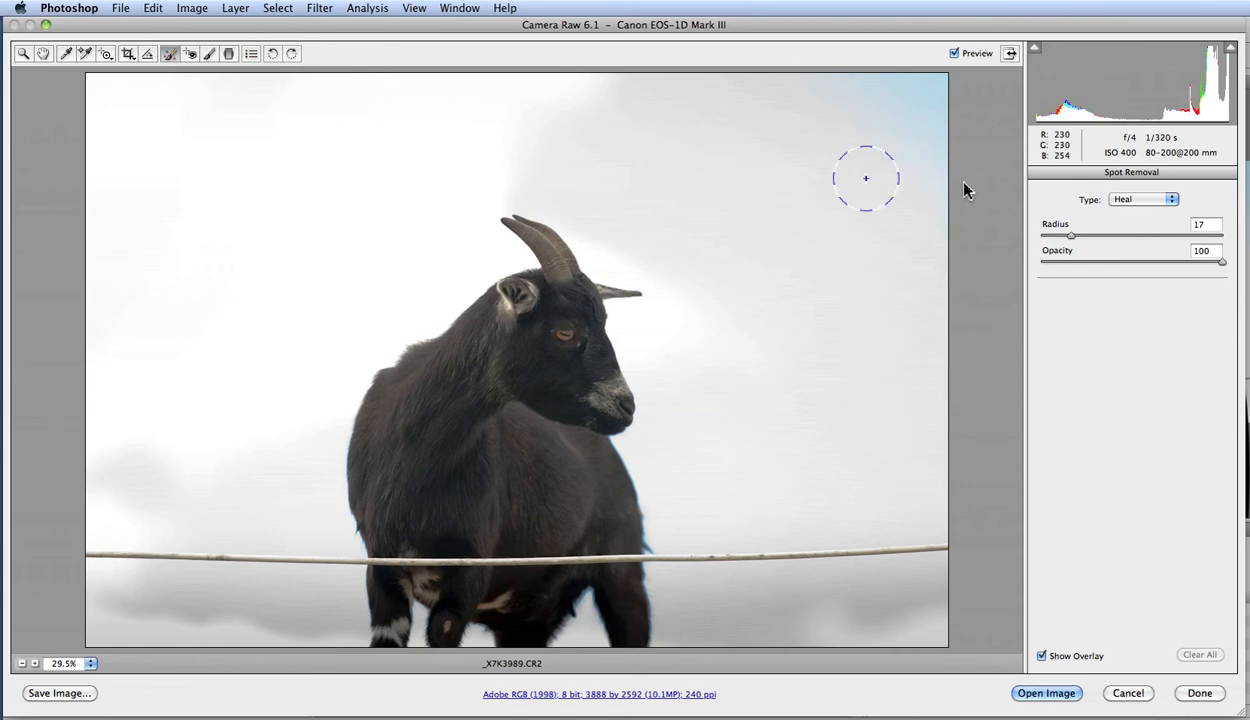
pyautogui.click(1146, 200)
pyautogui.click(1145, 212)
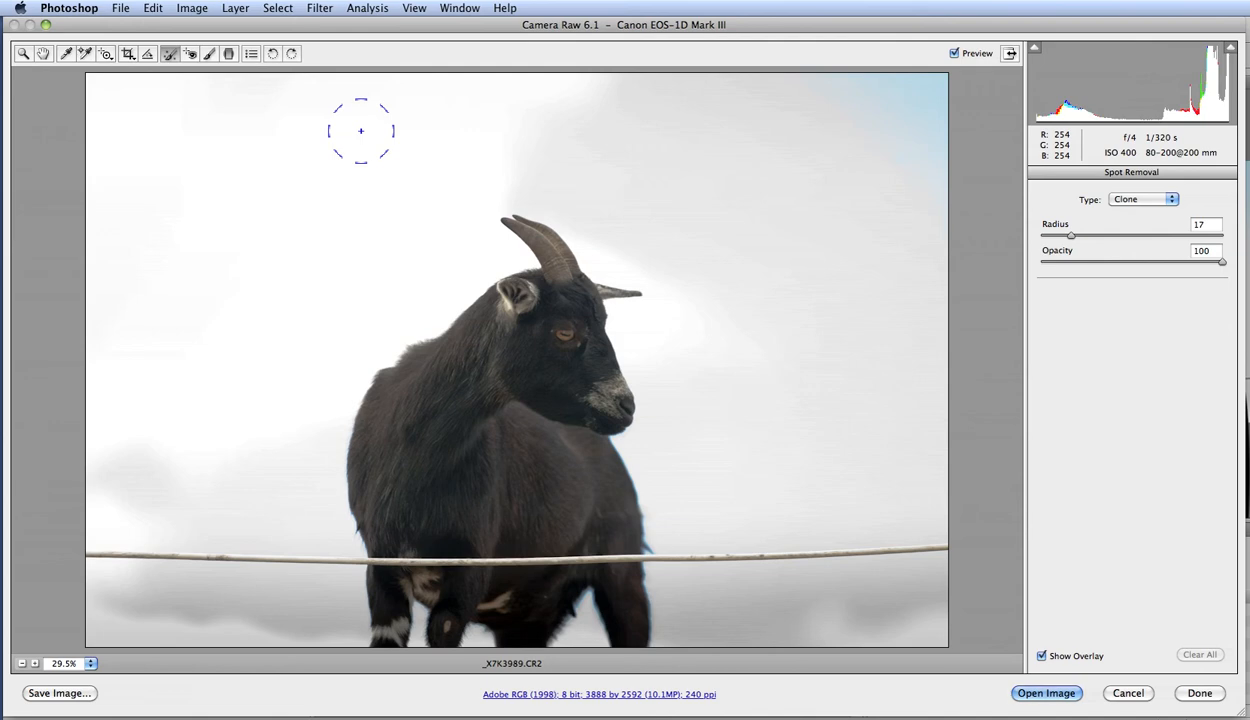
pyautogui.click(229, 54)
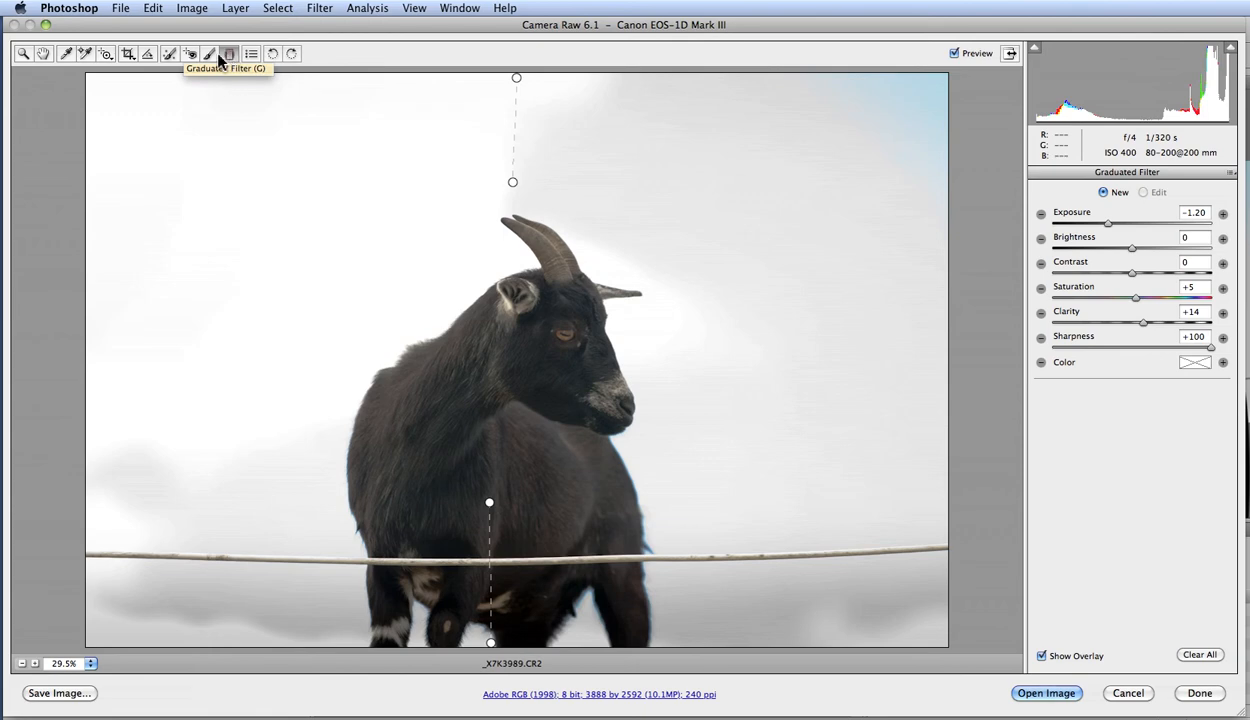
pyautogui.click(208, 56)
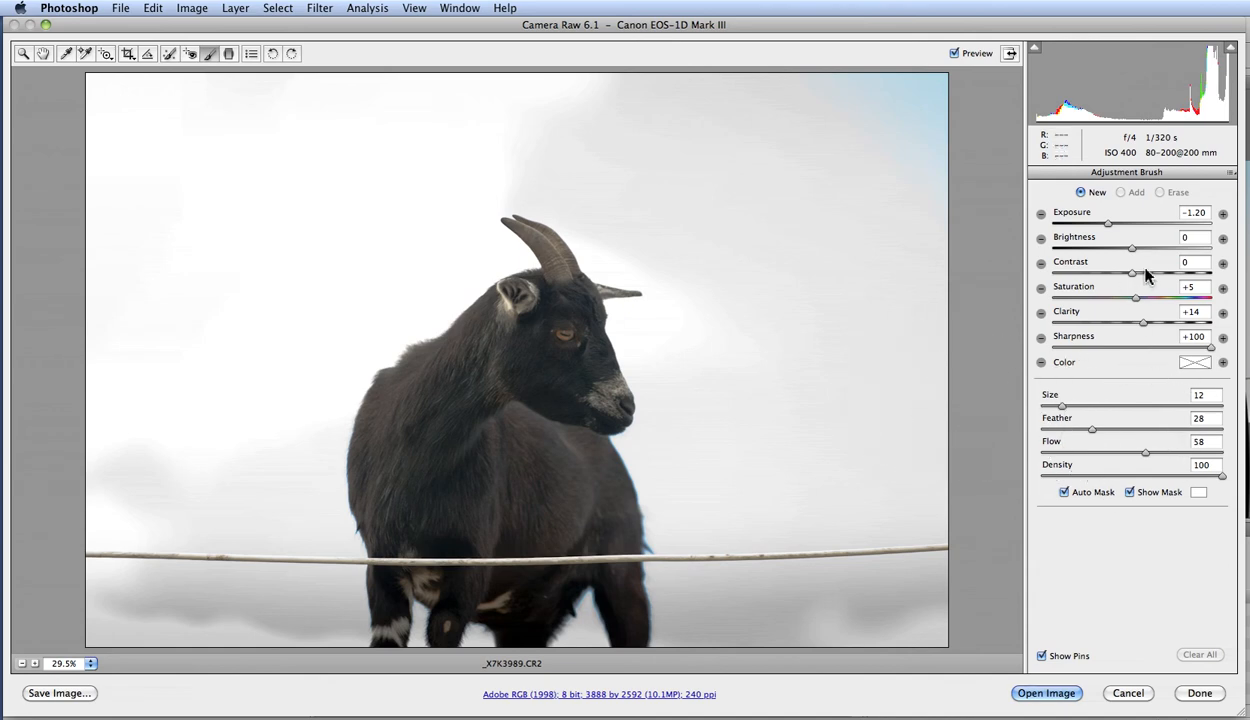
pyautogui.click(168, 56)
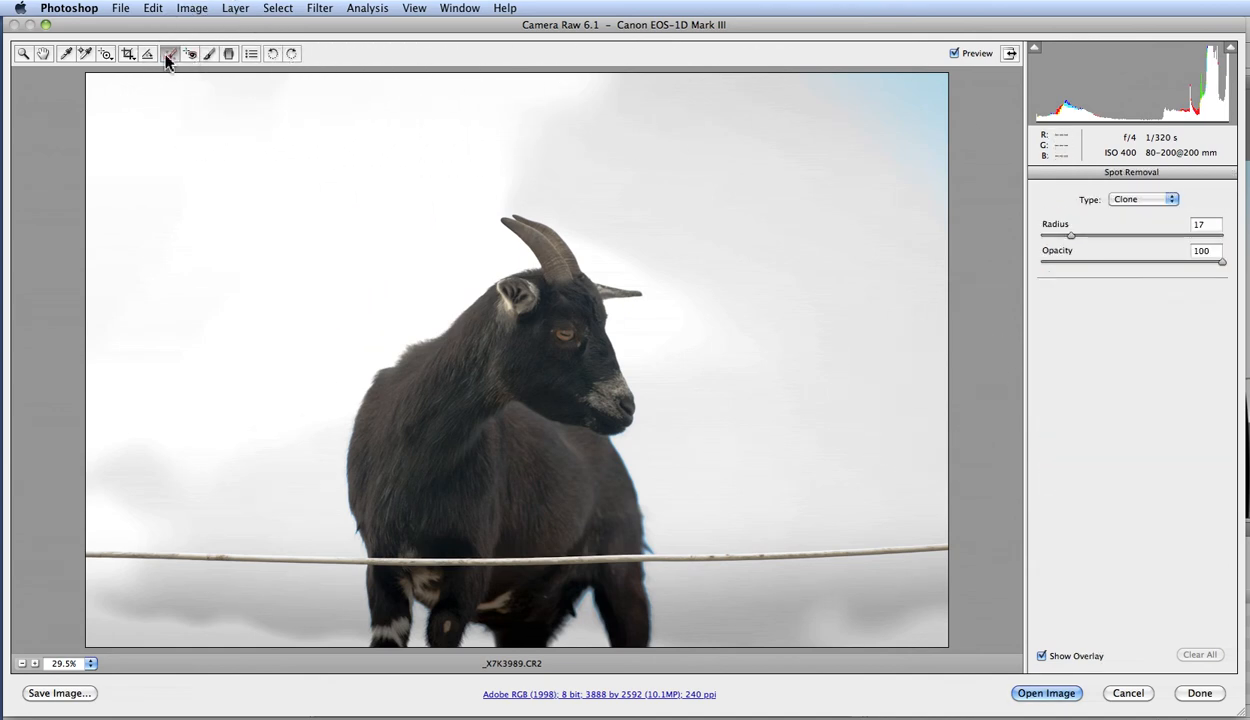